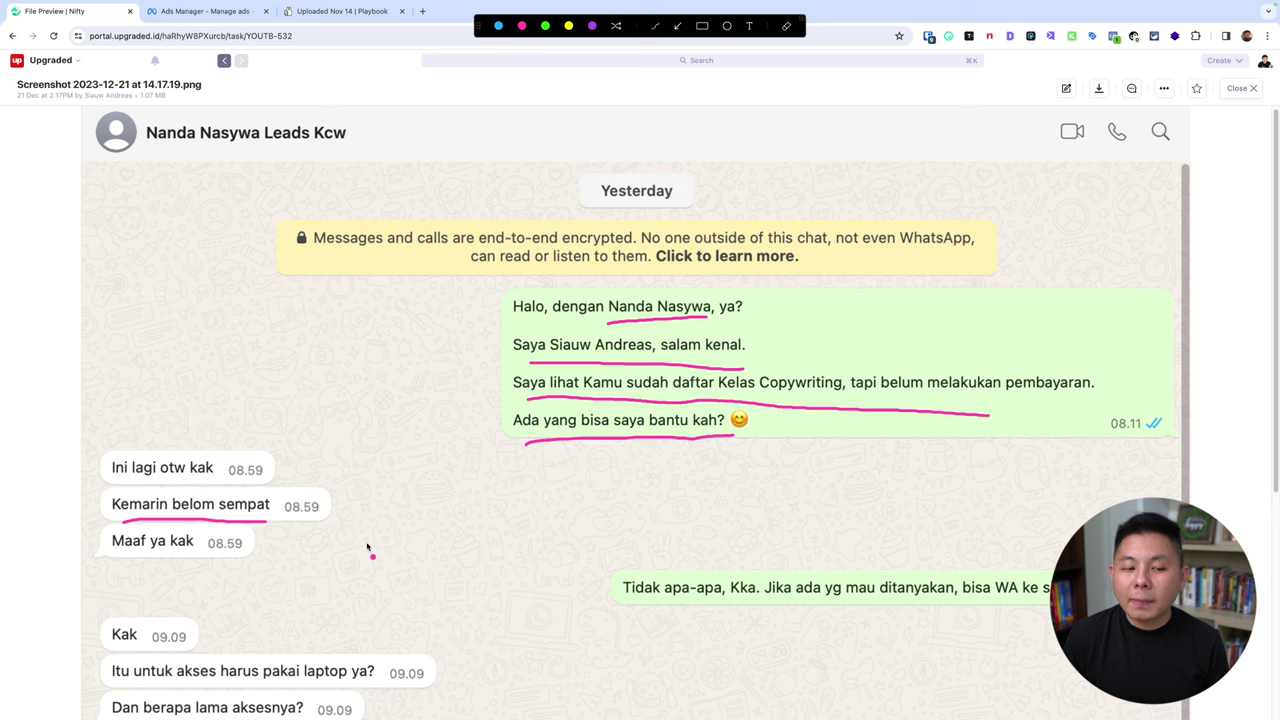
pyautogui.press('Escape')
pyautogui.scroll(-4, 497, 480)
pyautogui.scroll(-1, 520, 340)
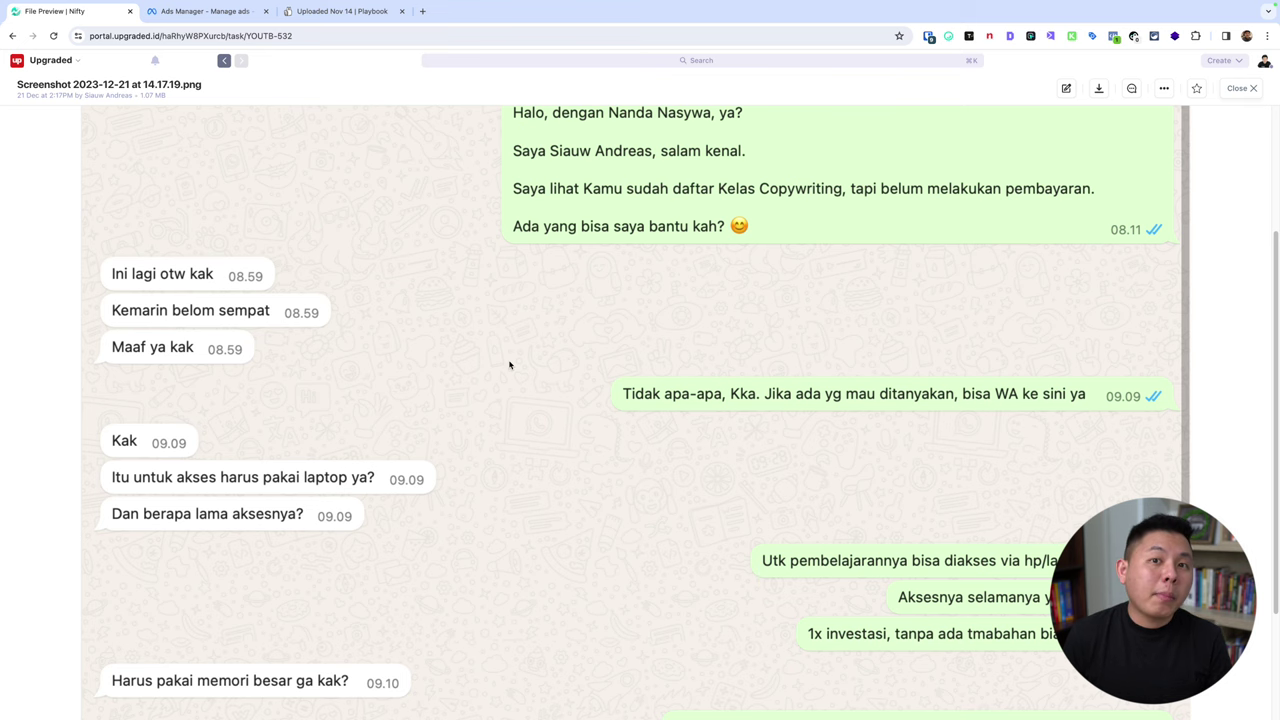
pyautogui.scroll(-2, 509, 365)
pyautogui.scroll(-1, 509, 365)
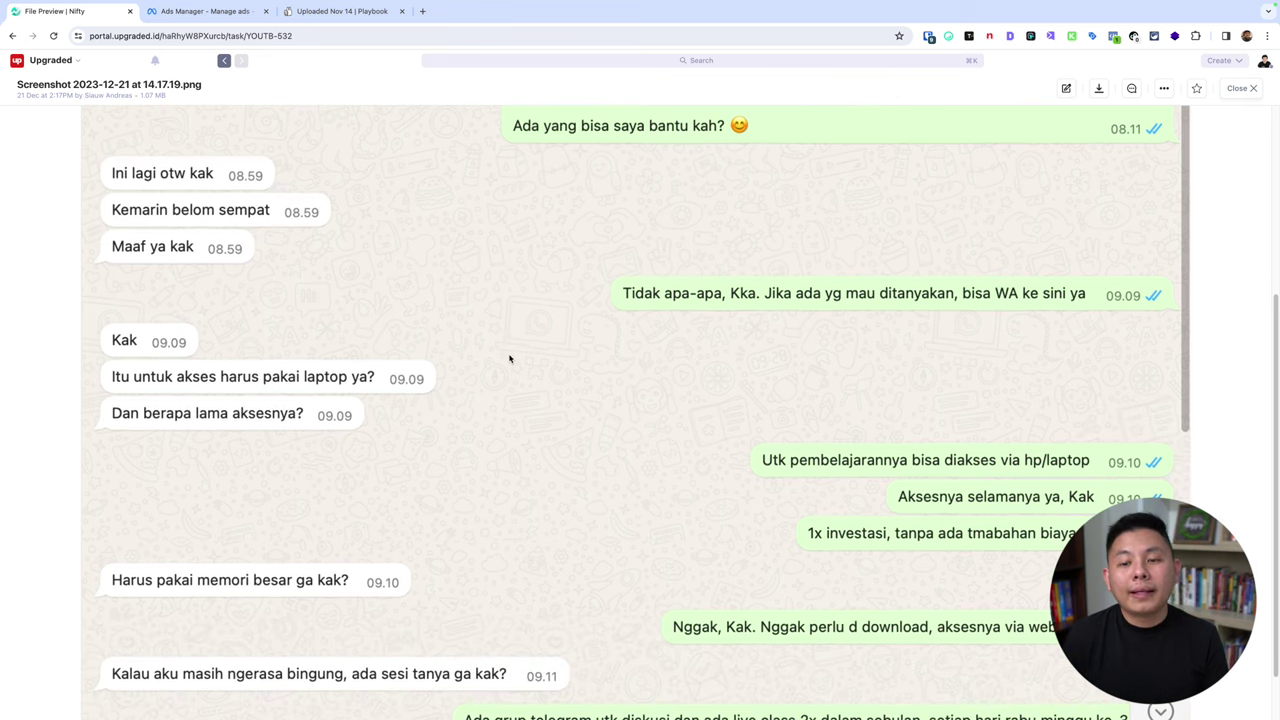
pyautogui.scroll(-2, 509, 359)
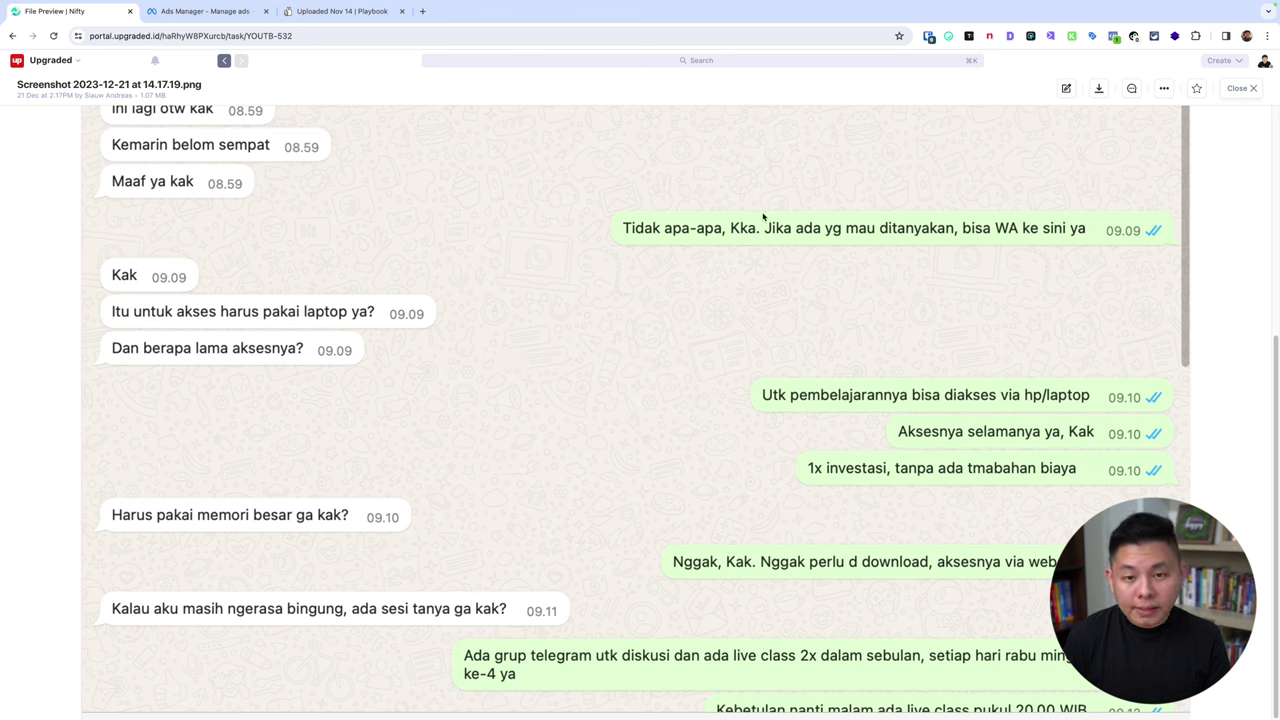
pyautogui.hotkey('ctrl', 'alt', 'a')
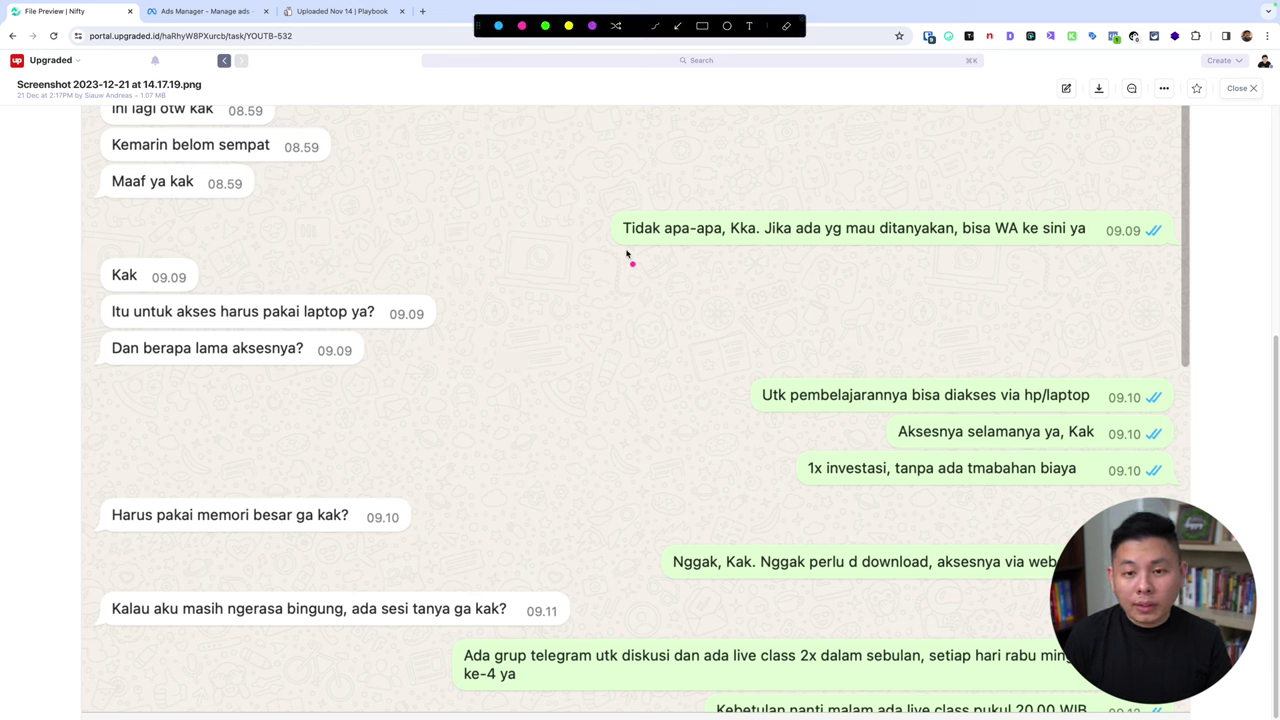
pyautogui.moveTo(627, 257); pyautogui.dragTo(1085, 253)
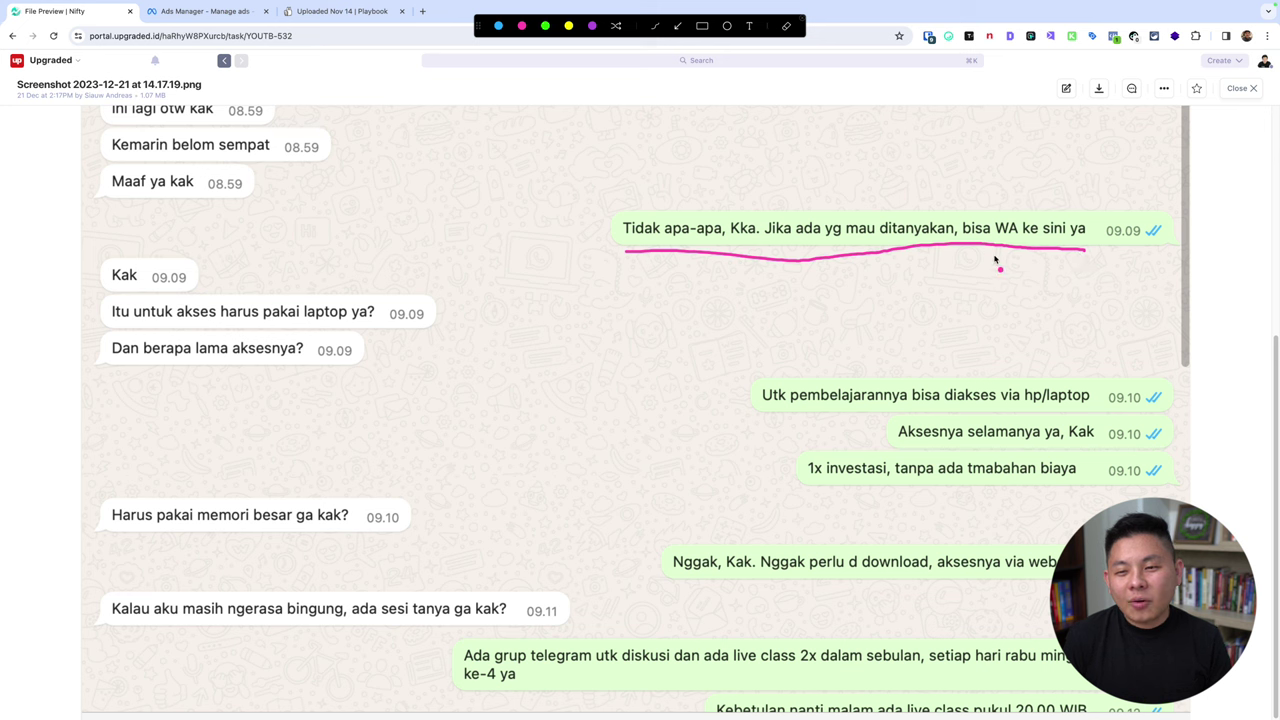
pyautogui.moveTo(121, 328); pyautogui.dragTo(402, 328)
pyautogui.moveTo(115, 369); pyautogui.dragTo(322, 365)
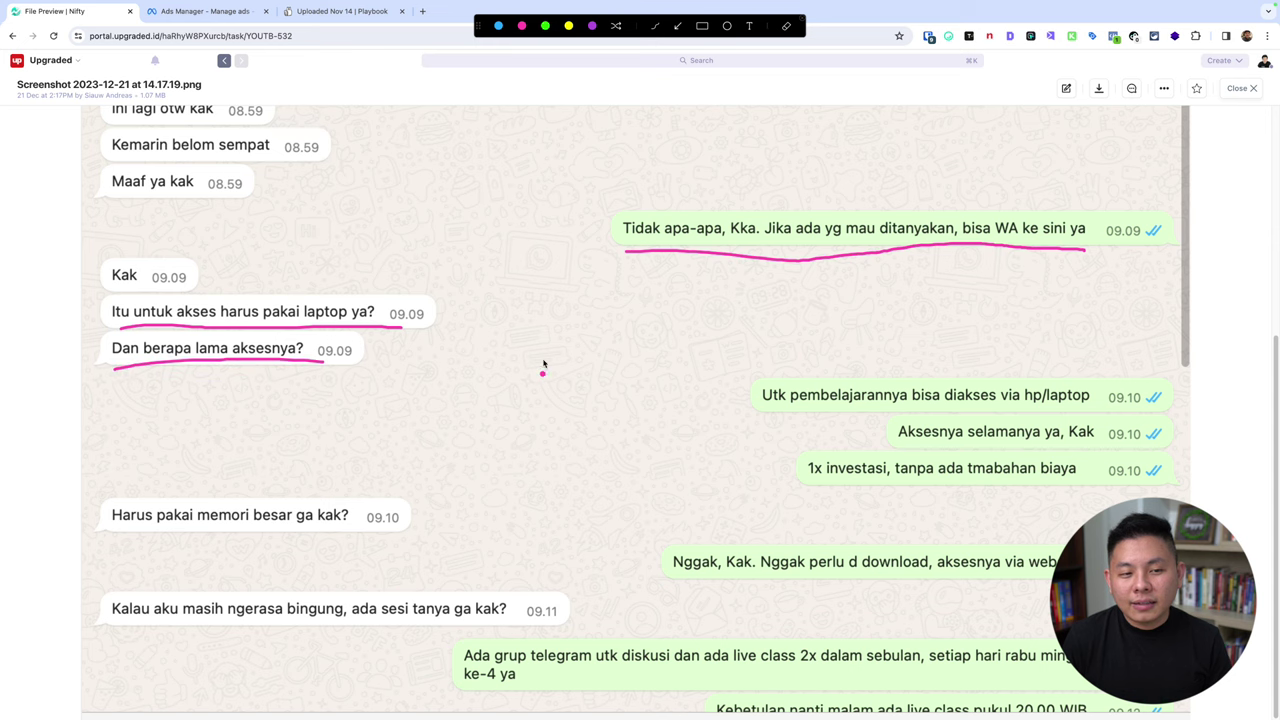
pyautogui.press('Escape')
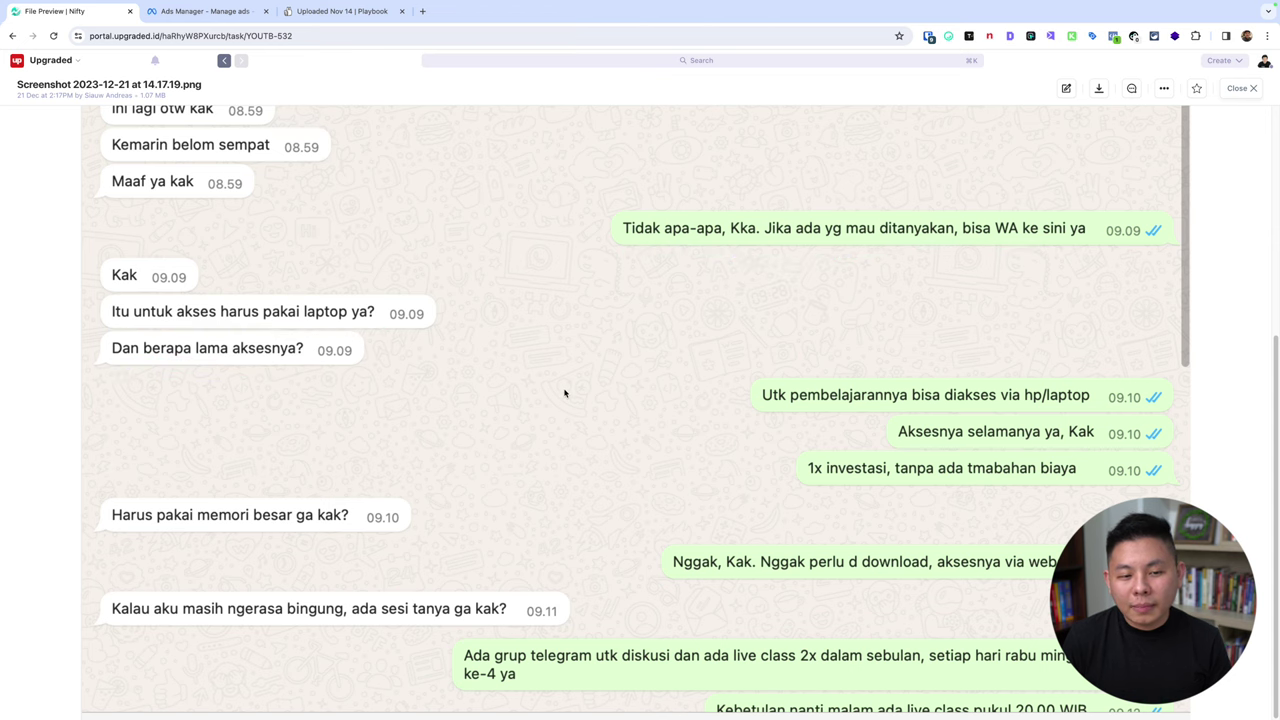
pyautogui.scroll(3, 850, 465)
pyautogui.scroll(-3, 850, 465)
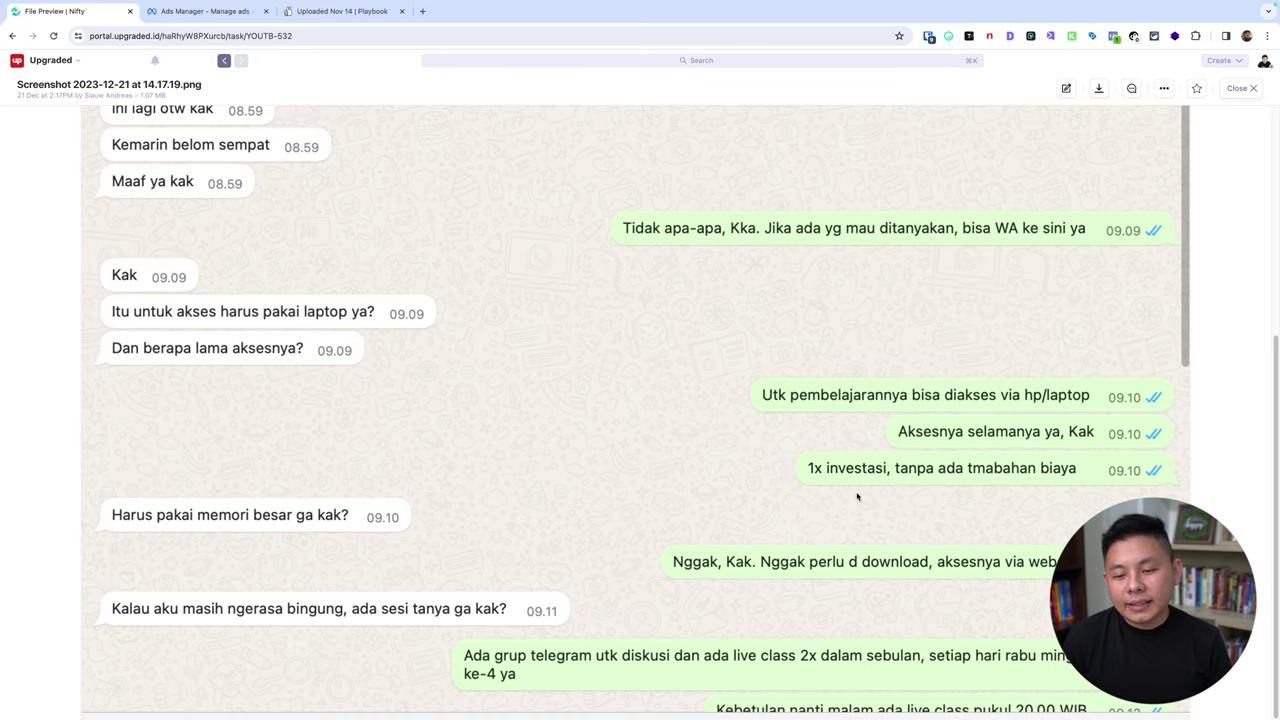
pyautogui.scroll(5, 750, 450)
pyautogui.scroll(-3, 755, 445)
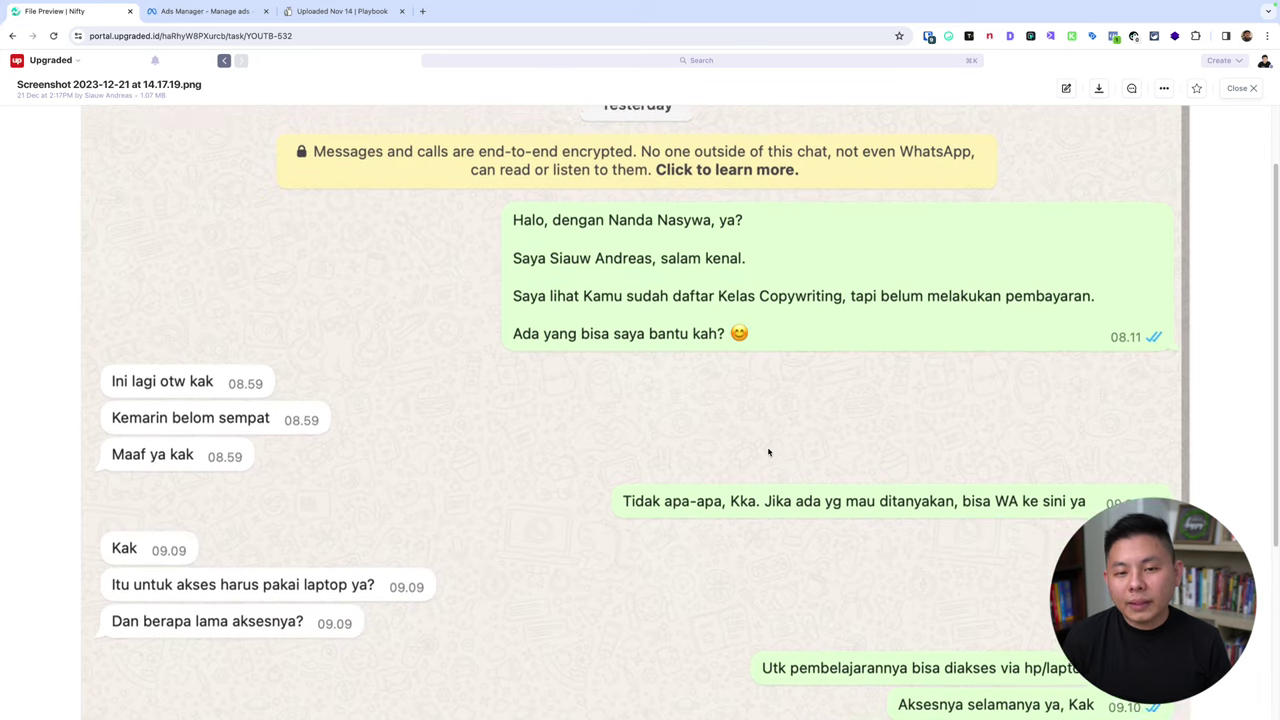
pyautogui.scroll(2, 768, 452)
pyautogui.hotkey('ctrl', 'shift', 'a')
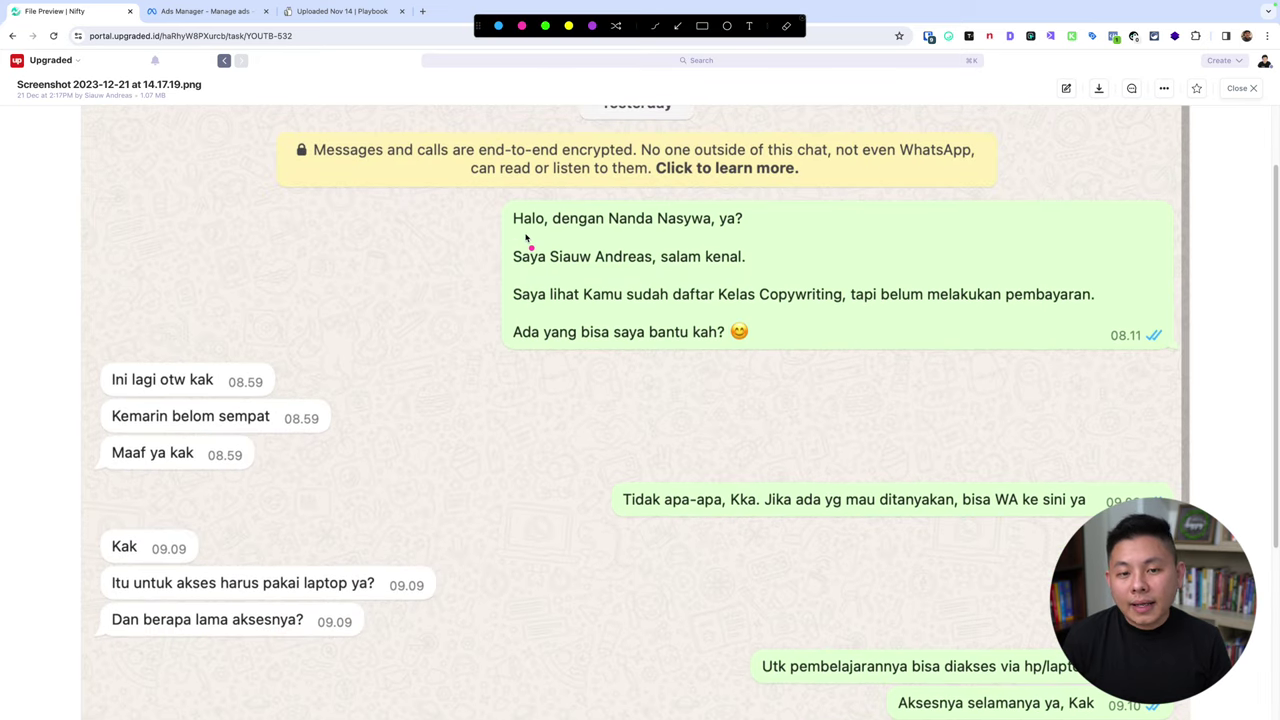
pyautogui.moveTo(518, 233); pyautogui.dragTo(718, 232)
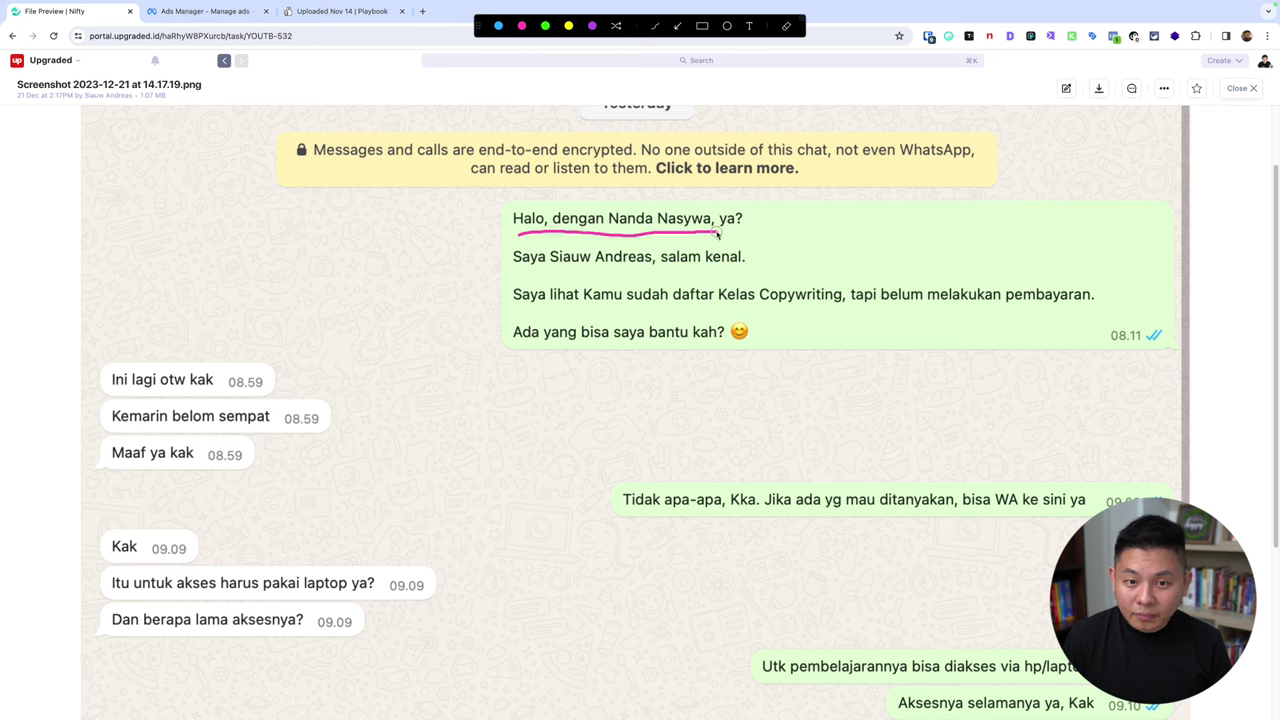
pyautogui.moveTo(522, 281); pyautogui.dragTo(758, 268)
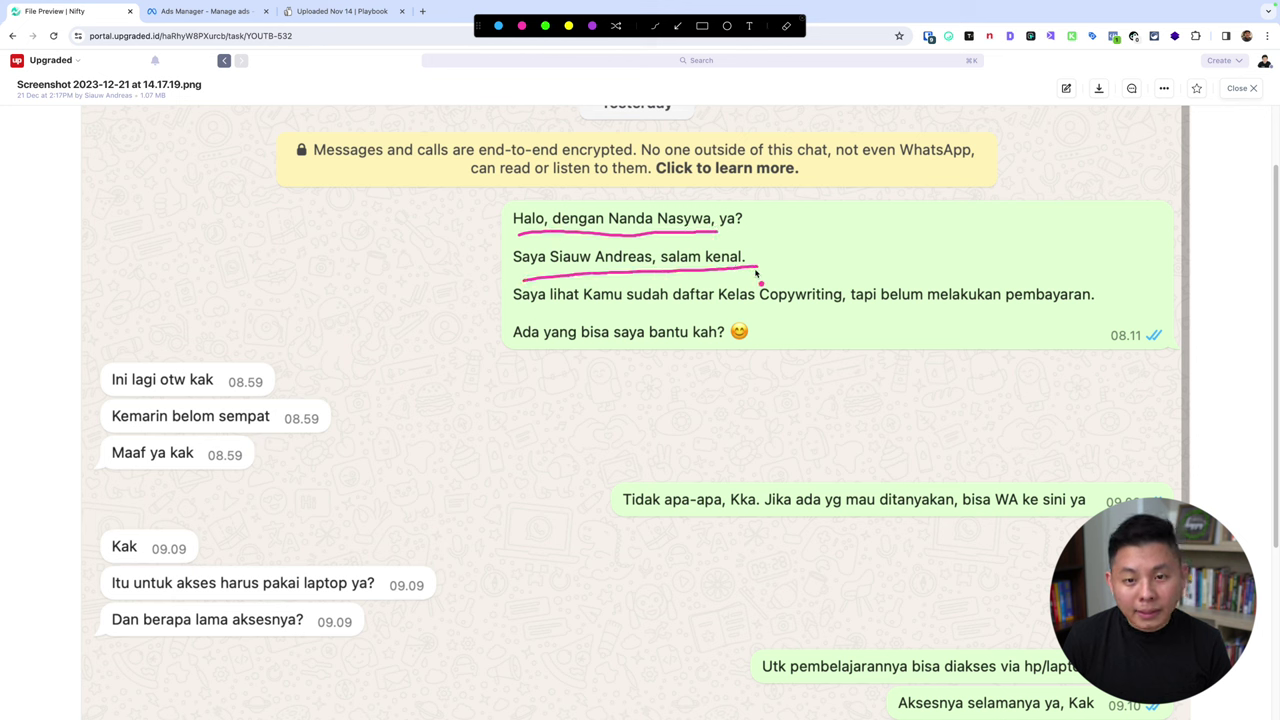
pyautogui.moveTo(531, 321); pyautogui.dragTo(1037, 317)
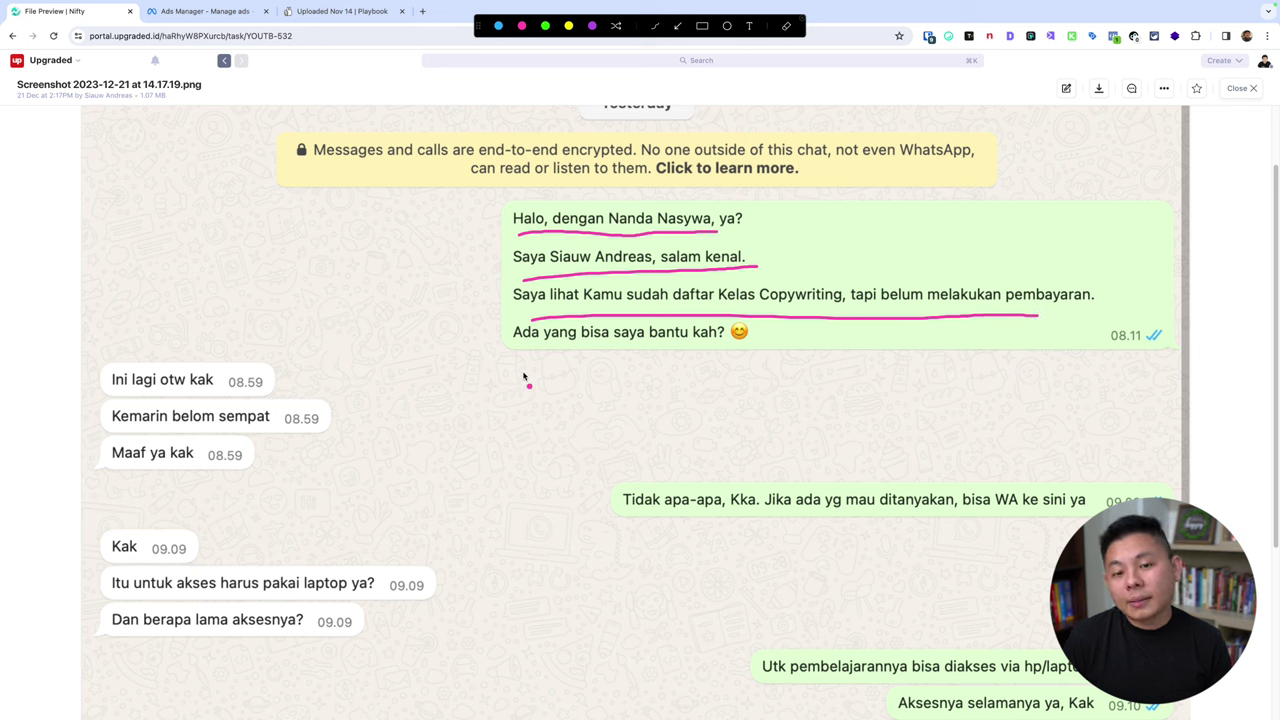
pyautogui.moveTo(525, 370); pyautogui.dragTo(702, 366)
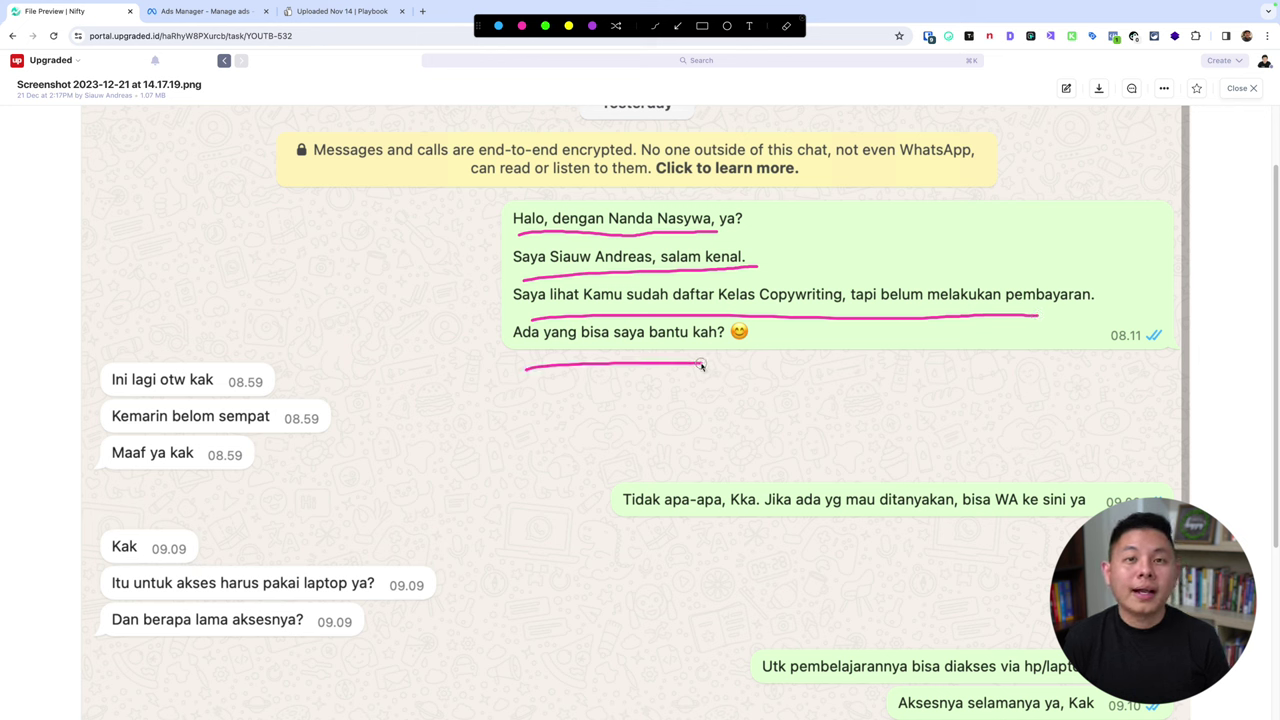
pyautogui.press('Escape')
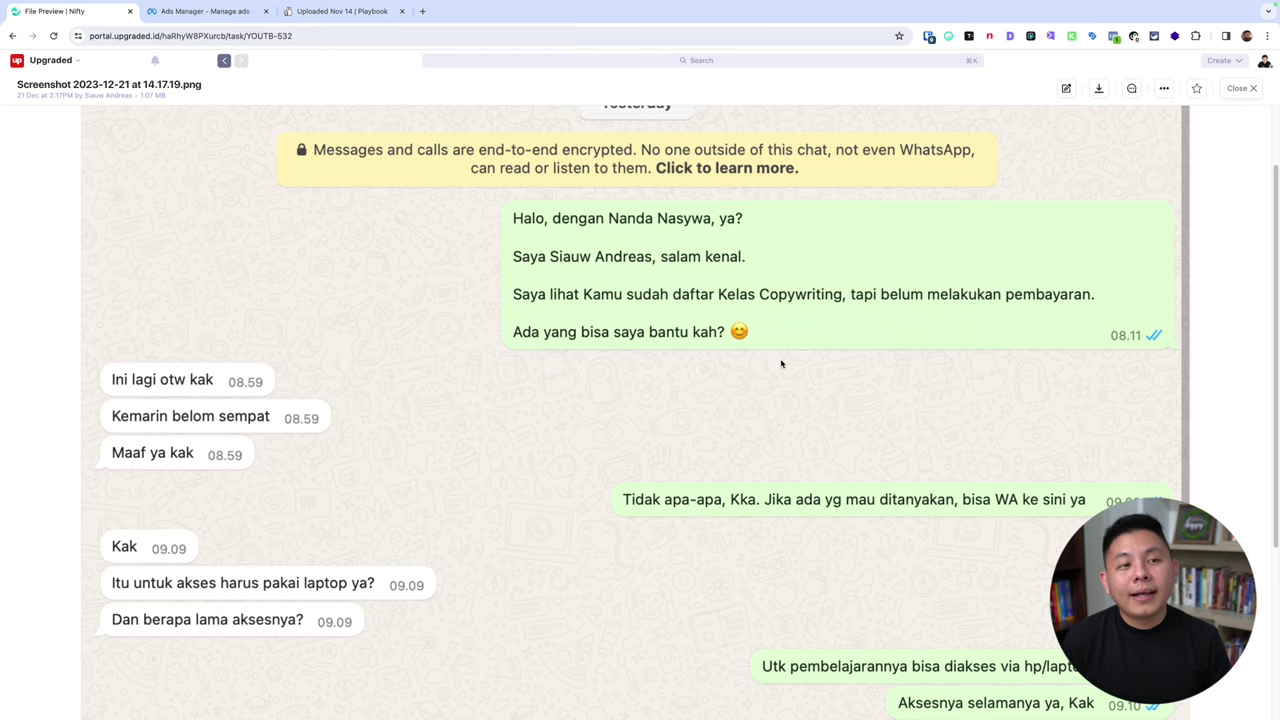
pyautogui.scroll(-5, 1175, 344)
pyautogui.scroll(7, 956, 402)
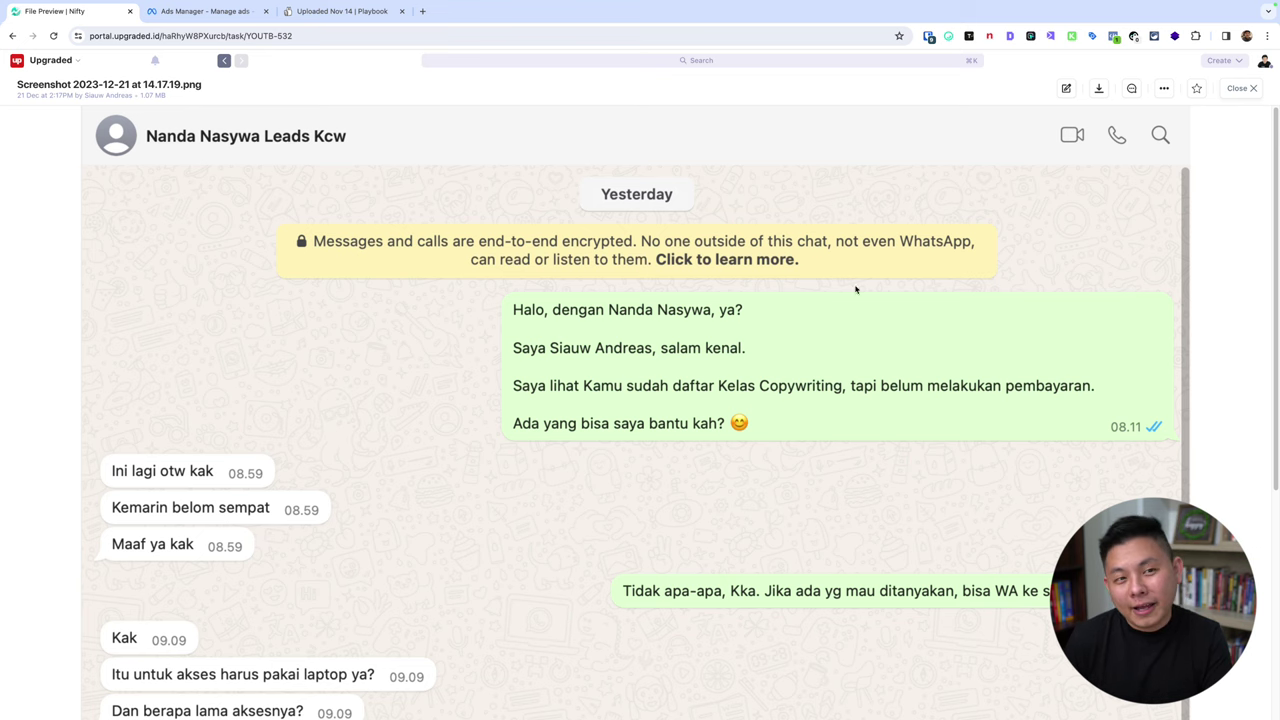
# Open the Ads Manager Audiences page in a new tab, listing CA IG 30 and CA Leads.
pyautogui.click(214, 20)
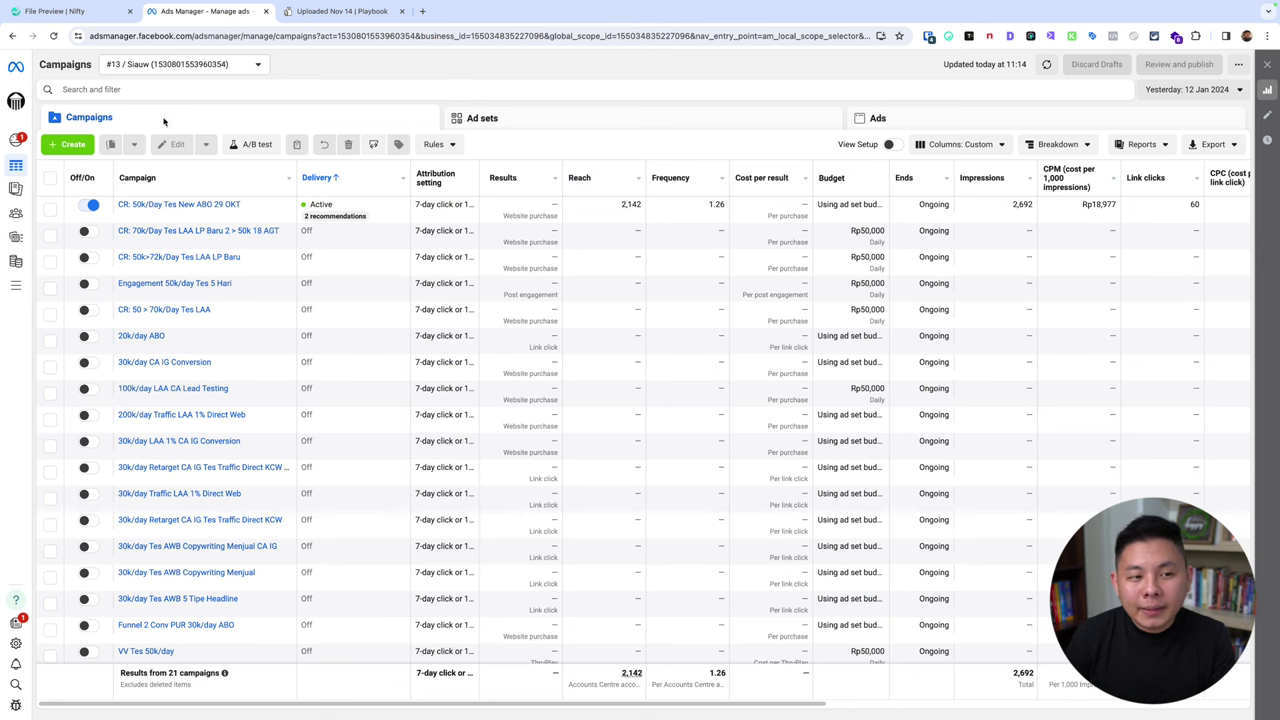
pyautogui.rightClick(40, 216)
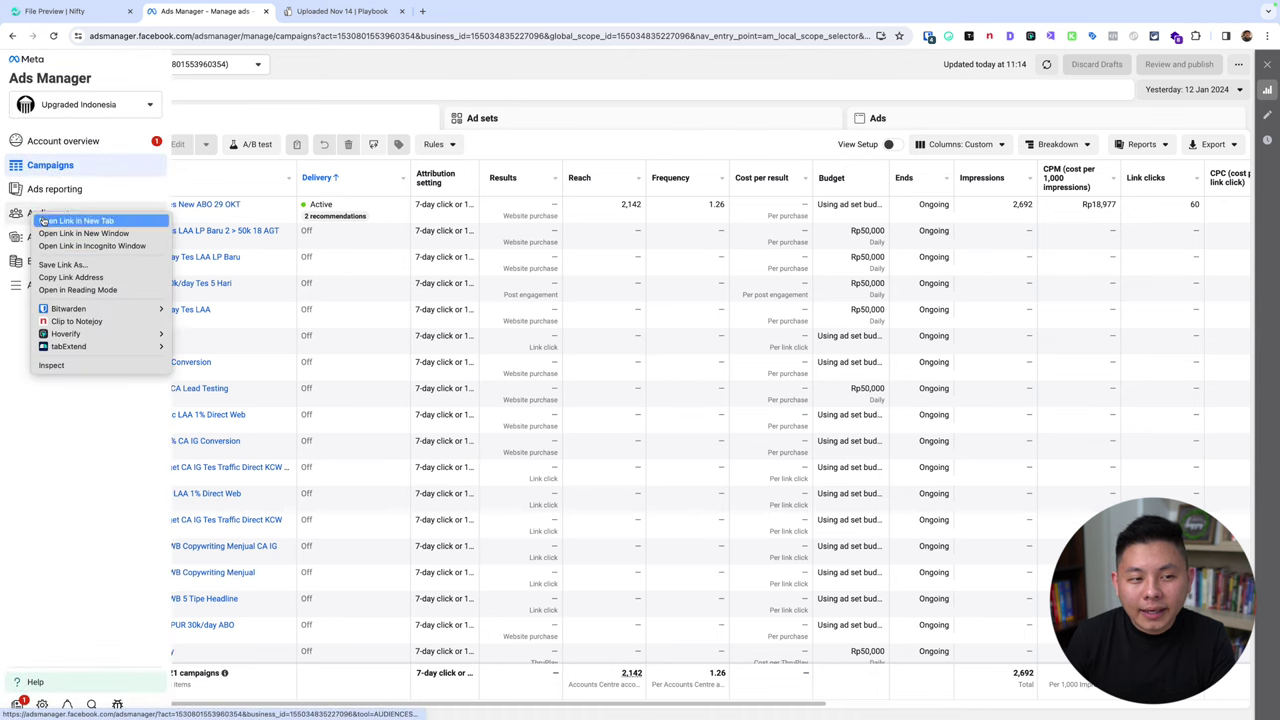
pyautogui.click(44, 220)
pyautogui.click(345, 12)
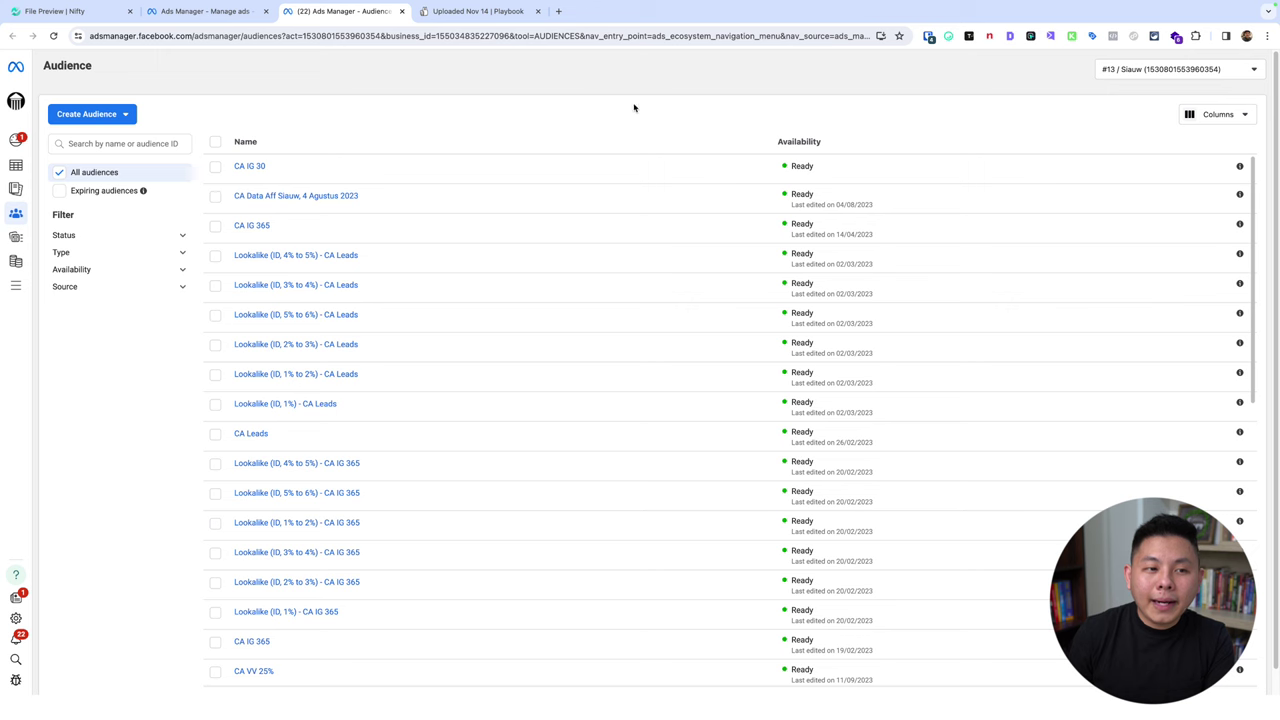
# Start a Custom audience with Customer list as its source and continue to the list-preparation step.
pyautogui.click(110, 114)
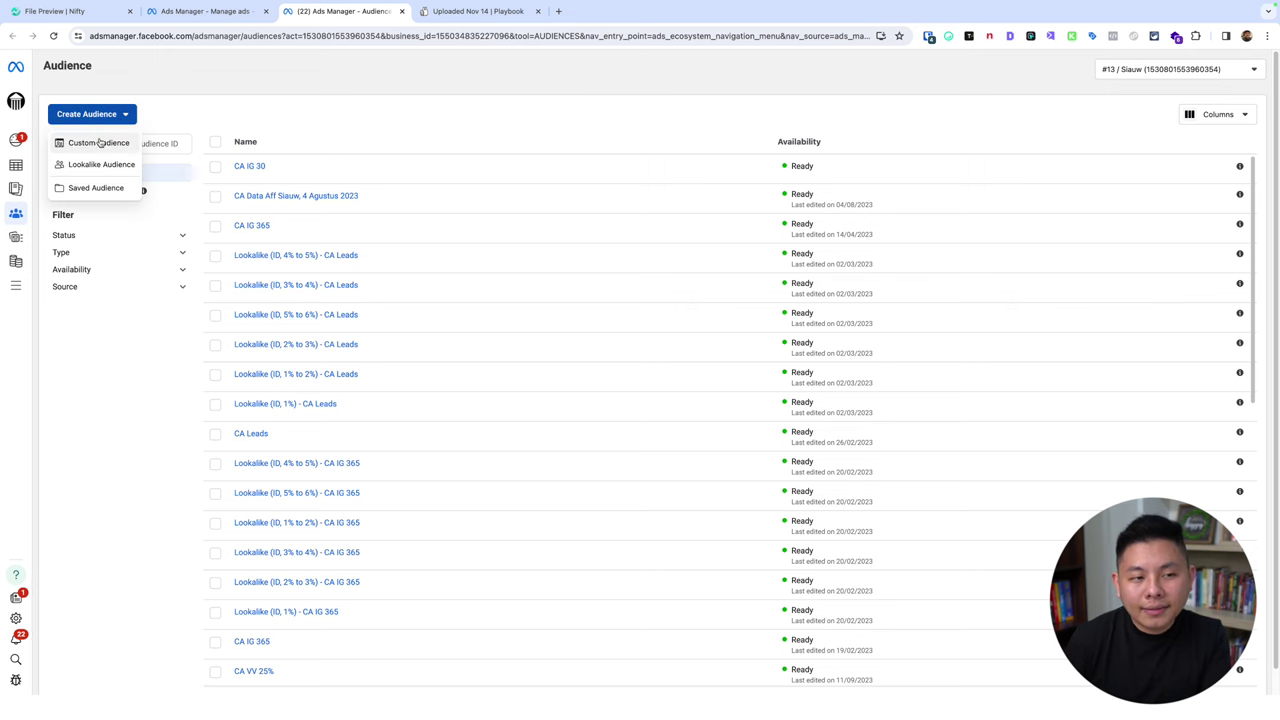
pyautogui.click(95, 141)
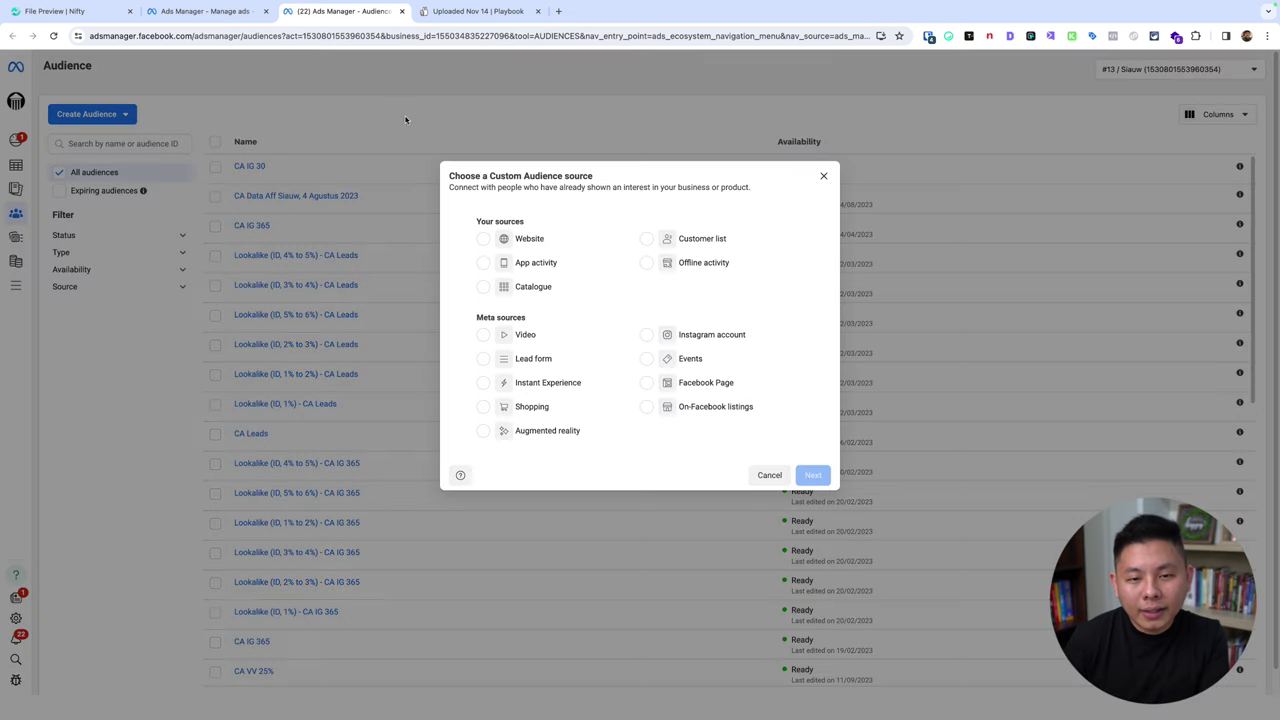
pyautogui.click(646, 238)
pyautogui.click(810, 475)
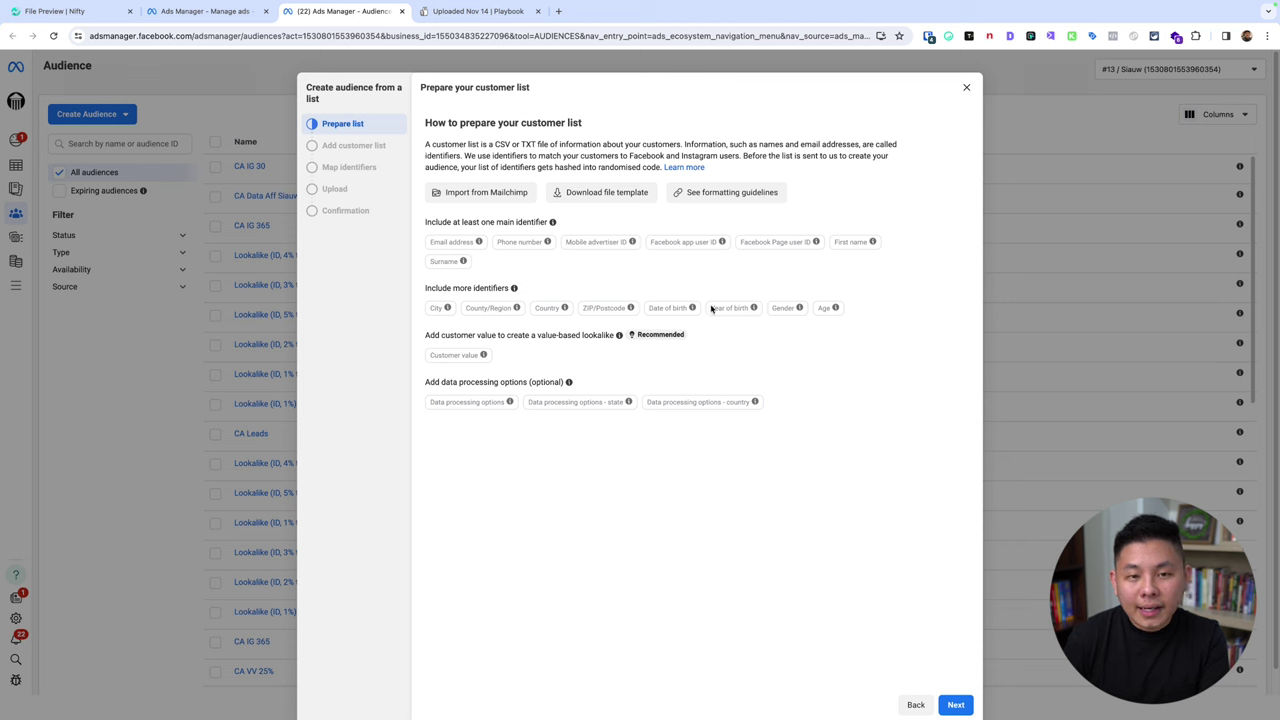
pyautogui.click(558, 11)
# Create a blank spreadsheet via sheets.new and place its tab beside the Audiences tab.
pyautogui.write('s')
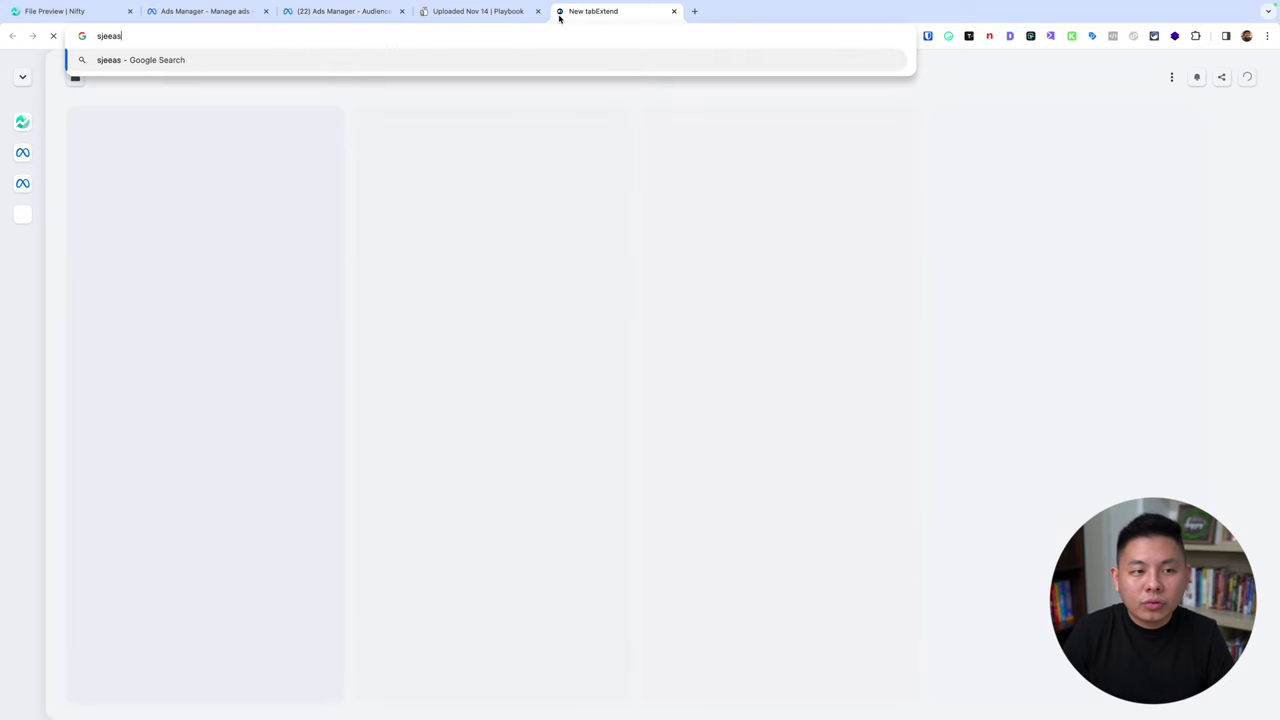
pyautogui.write('heets.new')
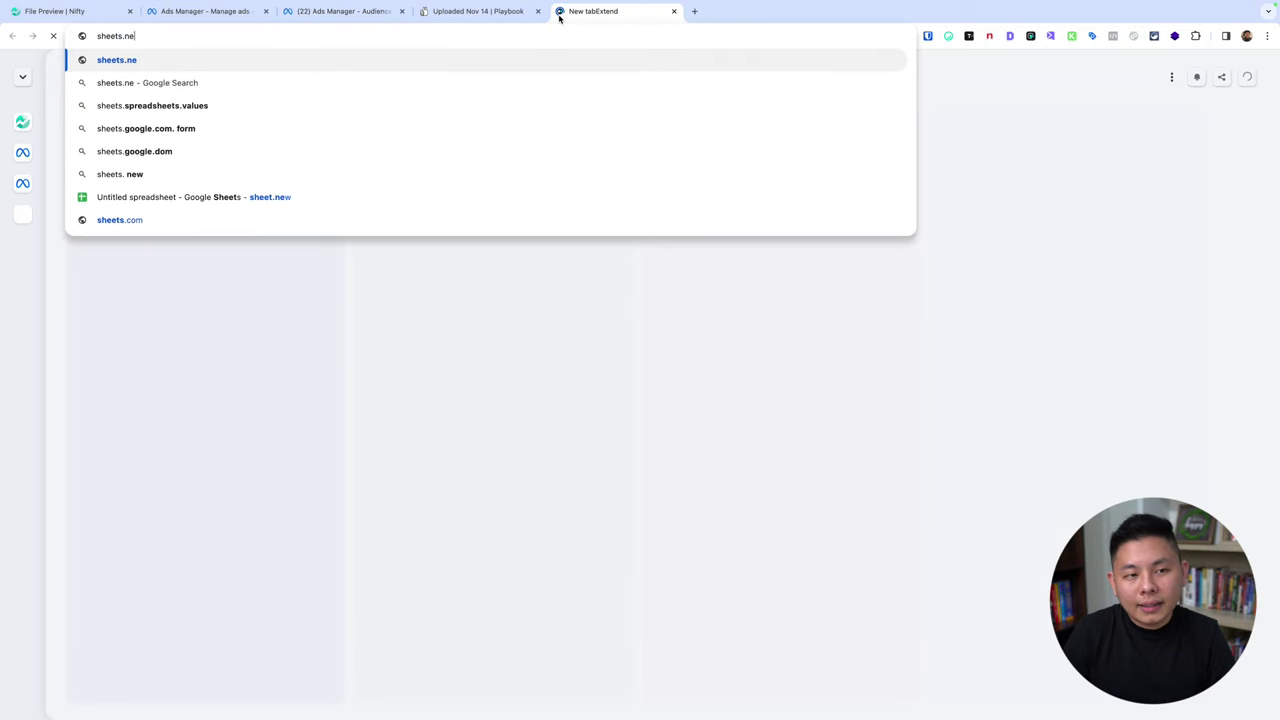
pyautogui.press('Return')
pyautogui.moveTo(558, 16); pyautogui.dragTo(290, 14)
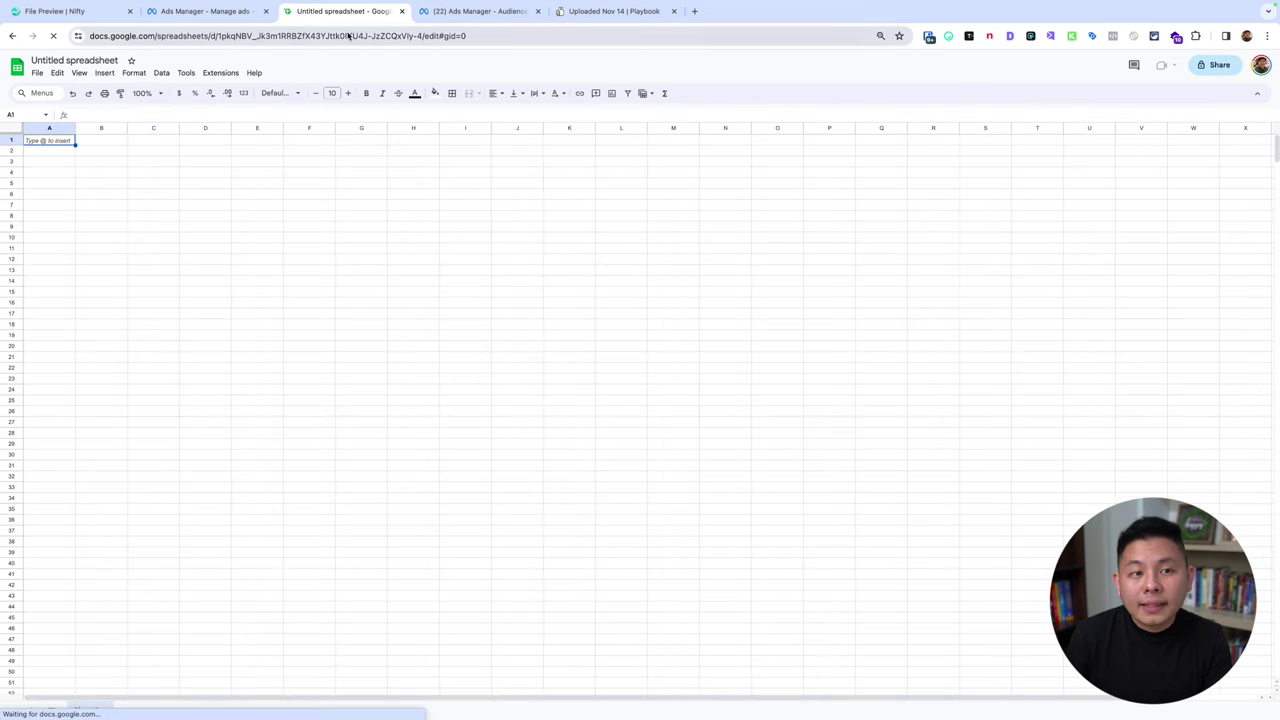
pyautogui.click(205, 11)
pyautogui.moveTo(443, 11); pyautogui.dragTo(340, 11)
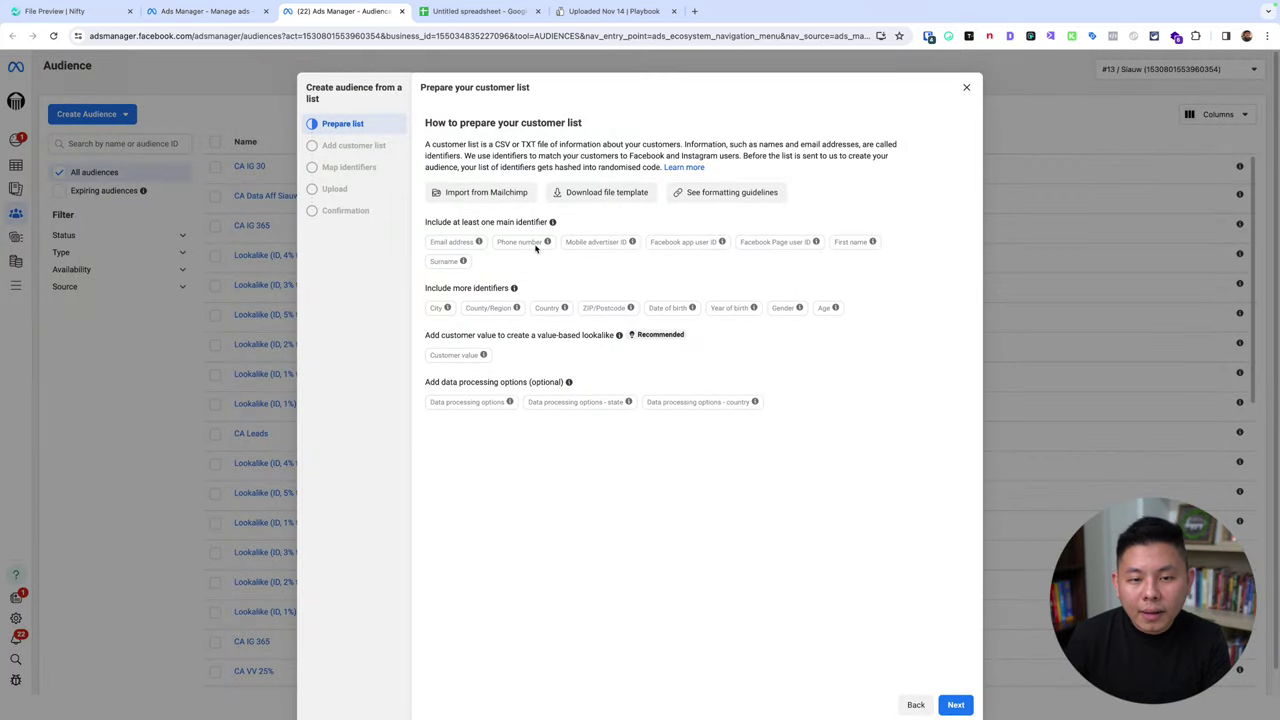
pyautogui.click(470, 12)
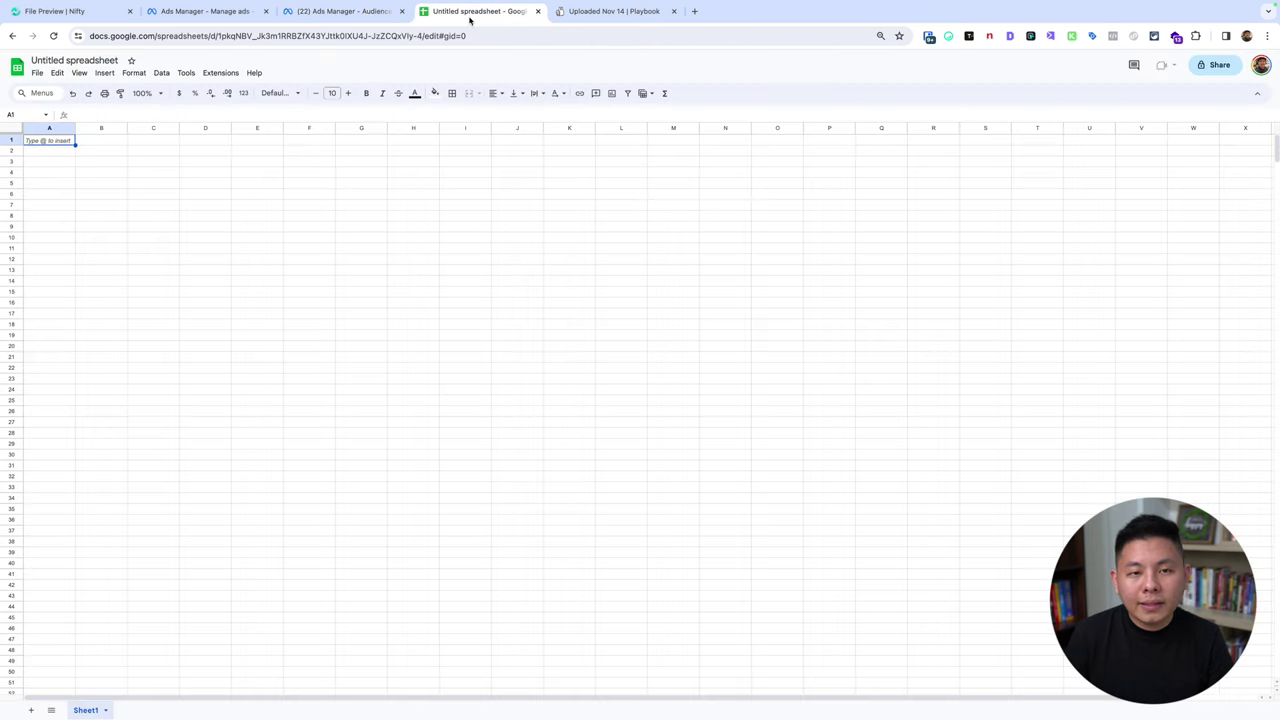
# Enter headers First name and Phone number, and the lead's name in A2.
pyautogui.write('First name')
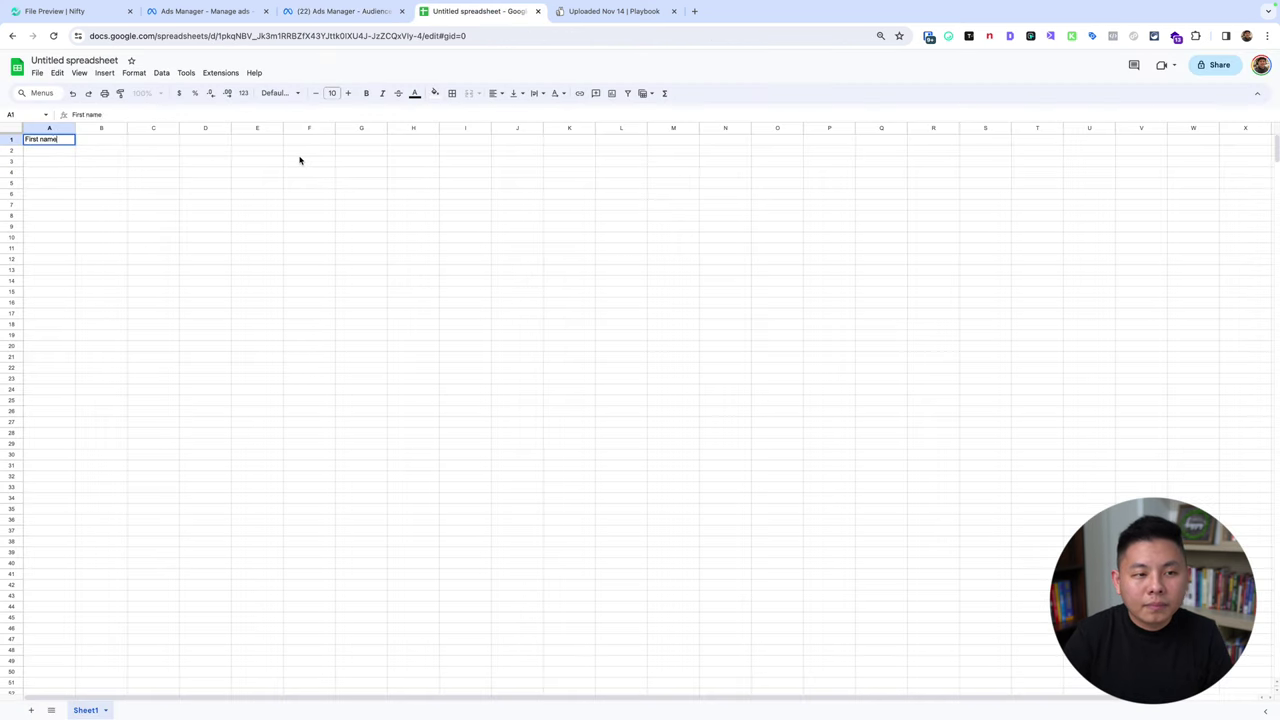
pyautogui.press('Tab')
pyautogui.write('Phone num')
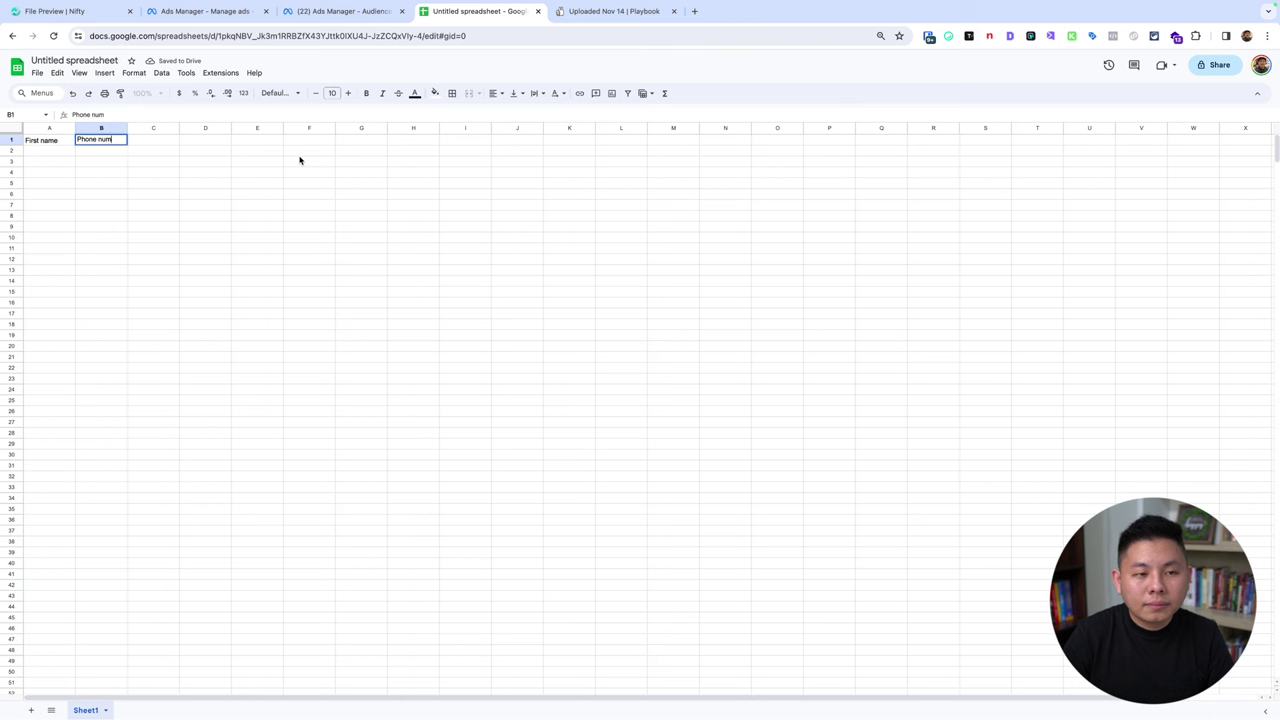
pyautogui.write('ber')
pyautogui.press('Tab')
pyautogui.press('Down')
pyautogui.press('Left')
pyautogui.press('Left')
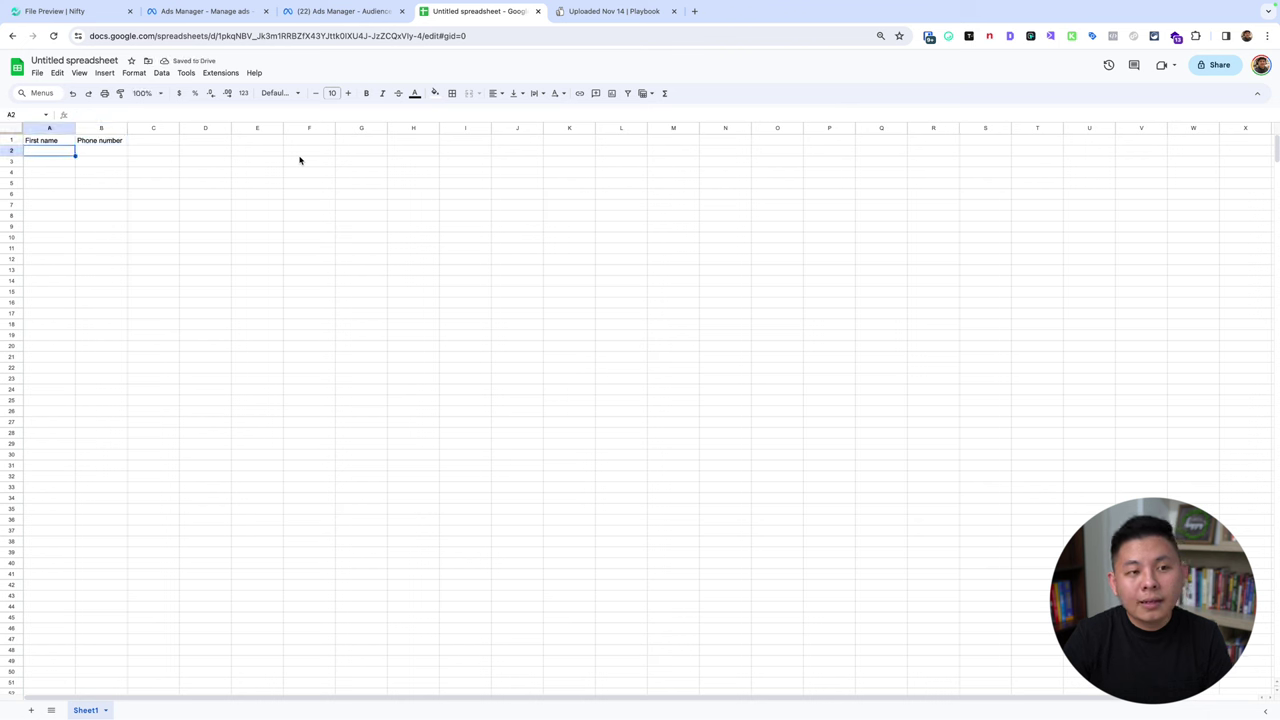
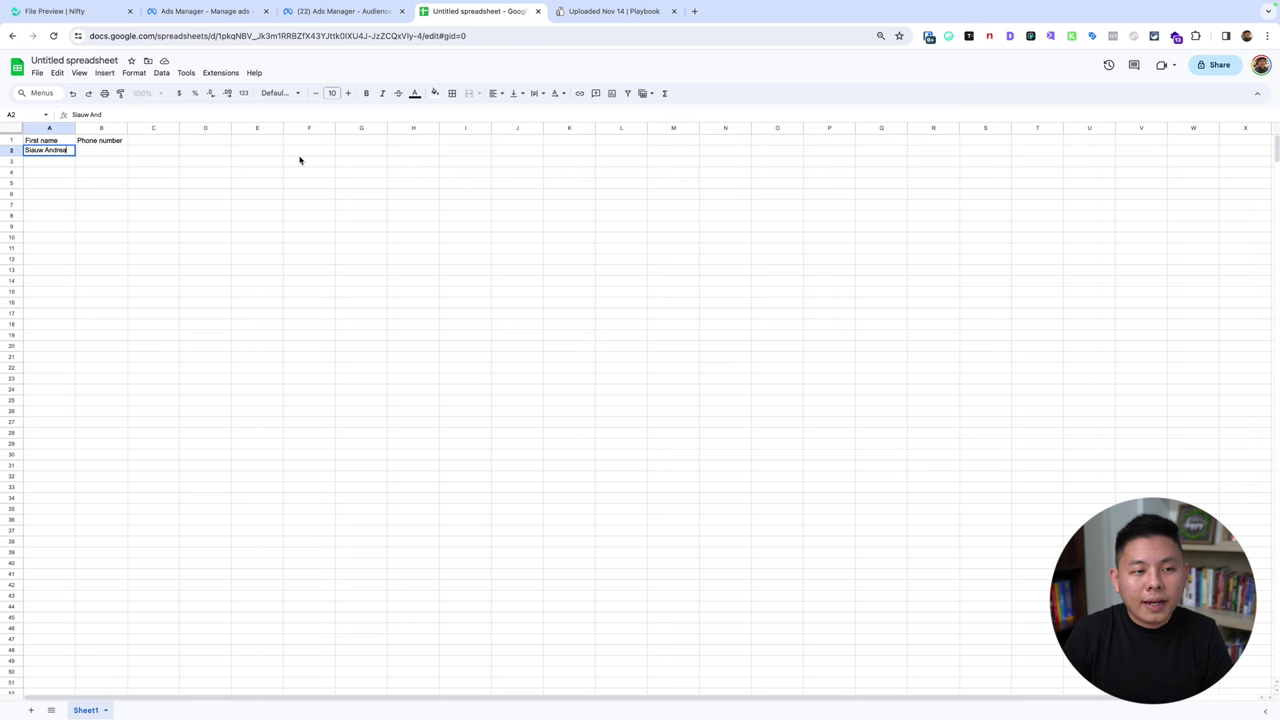
pyautogui.press('Tab')
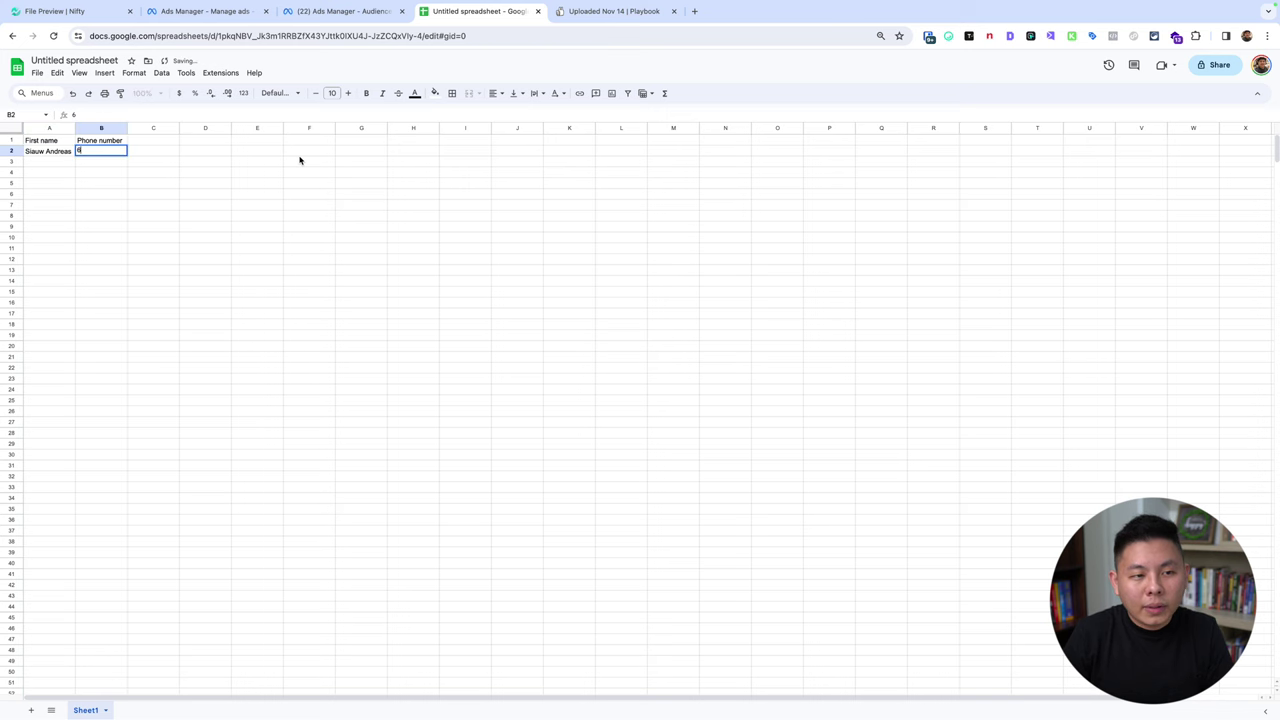
pyautogui.click(345, 11)
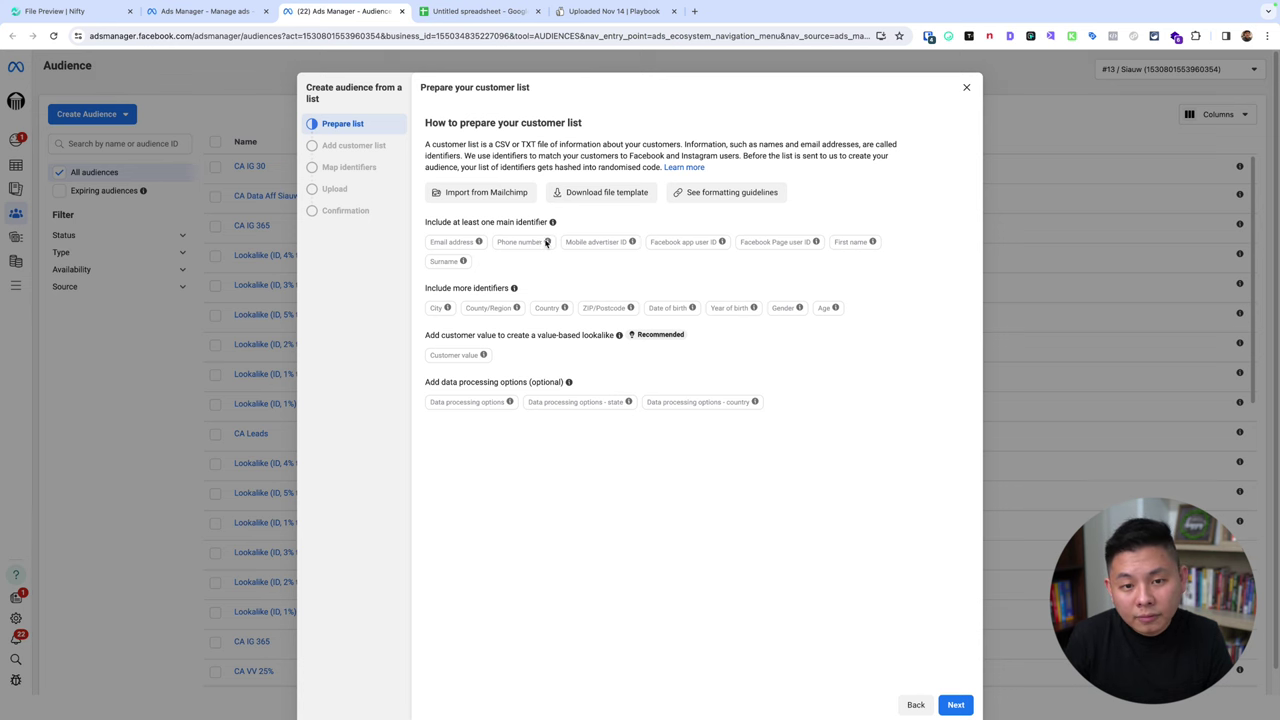
# Download the customer-list file template from Prepare your customer list and open it.
pyautogui.click(606, 192)
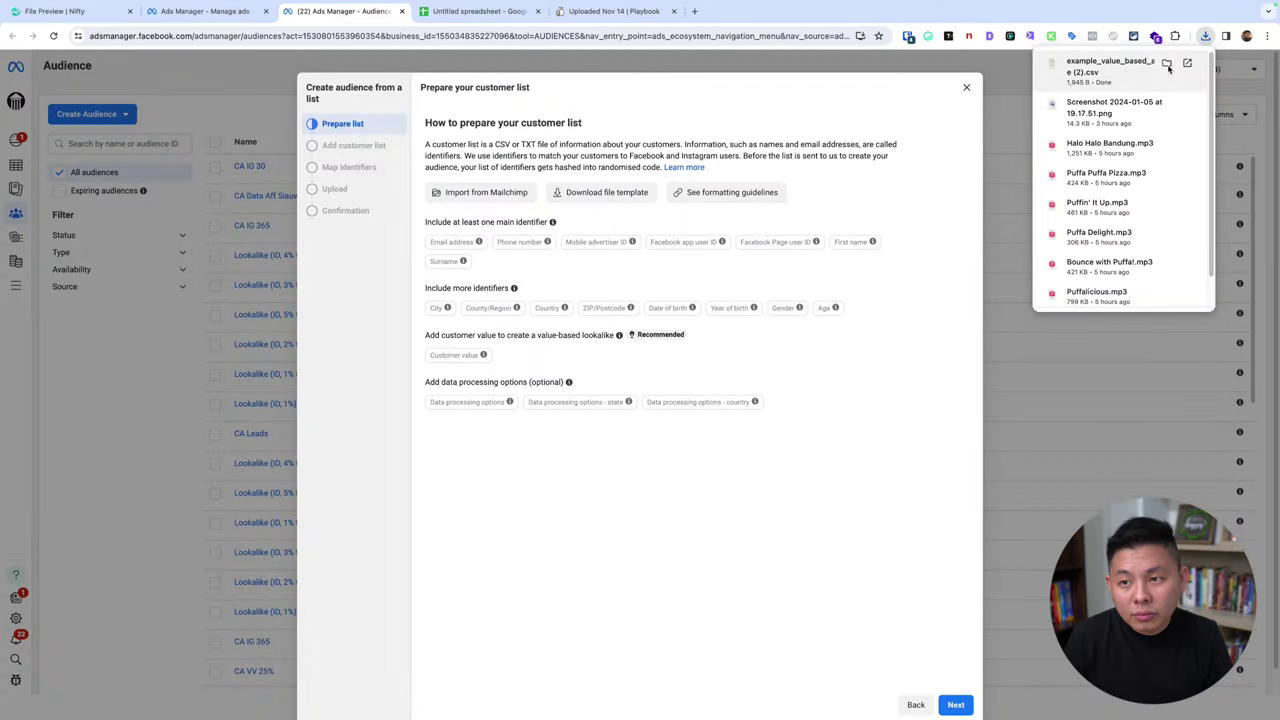
pyautogui.click(1167, 68)
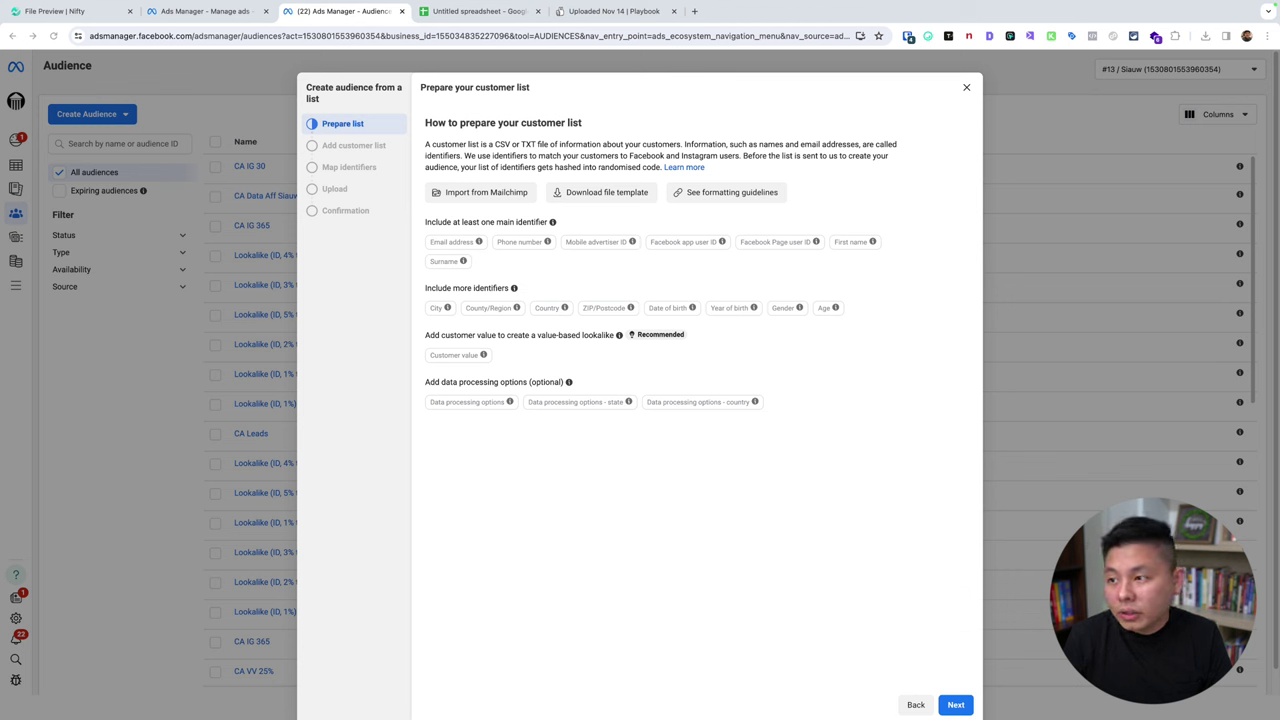
pyautogui.click(688, 200)
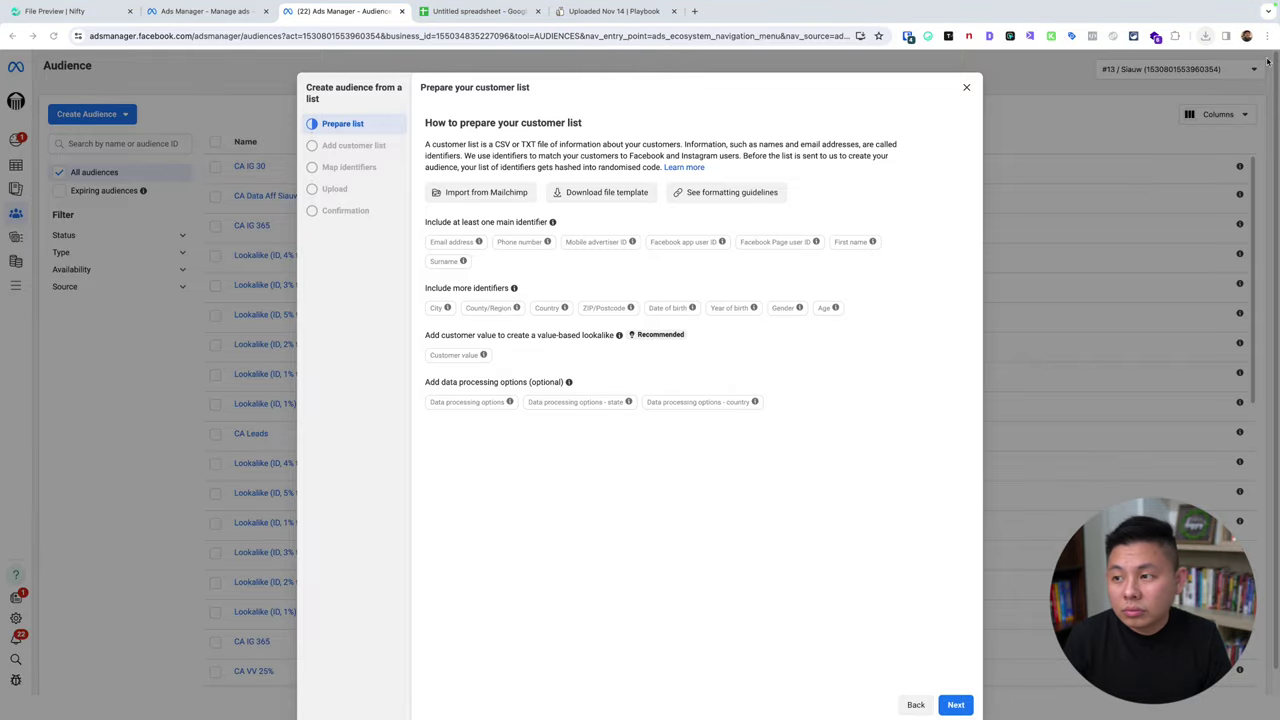
pyautogui.moveTo(22, 3)
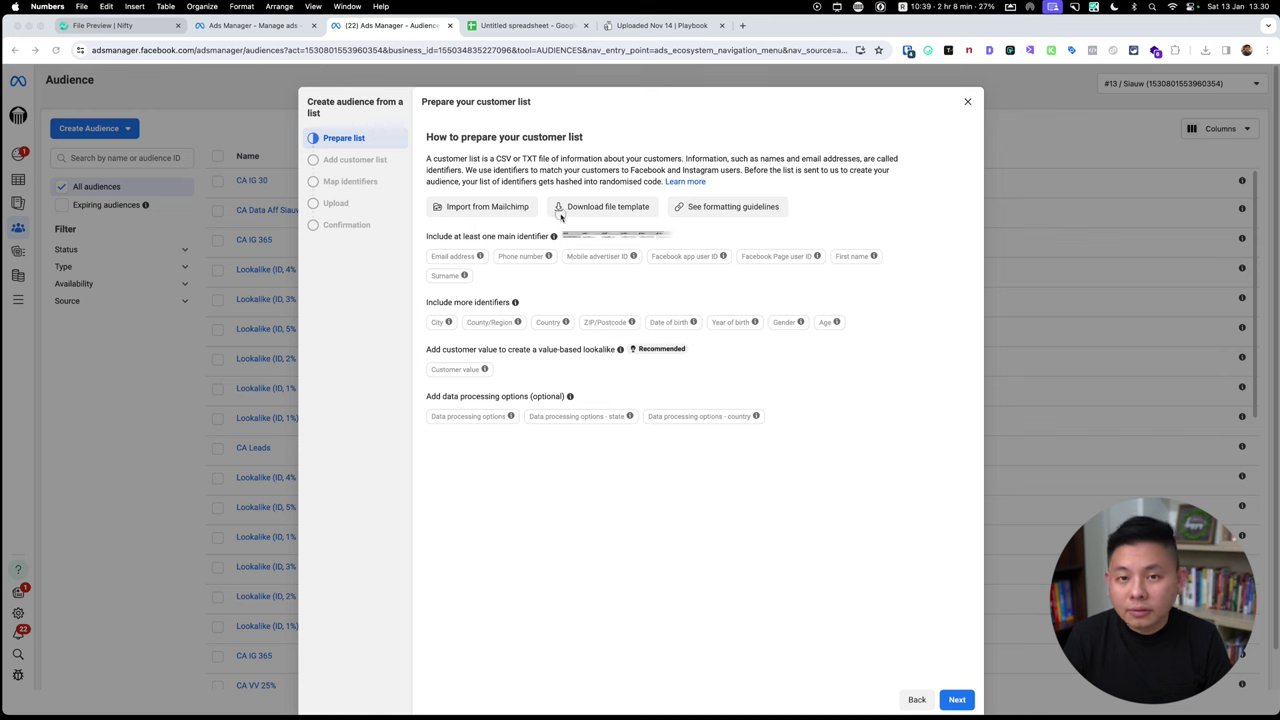
pyautogui.moveTo(562, 234); pyautogui.dragTo(744, 25)
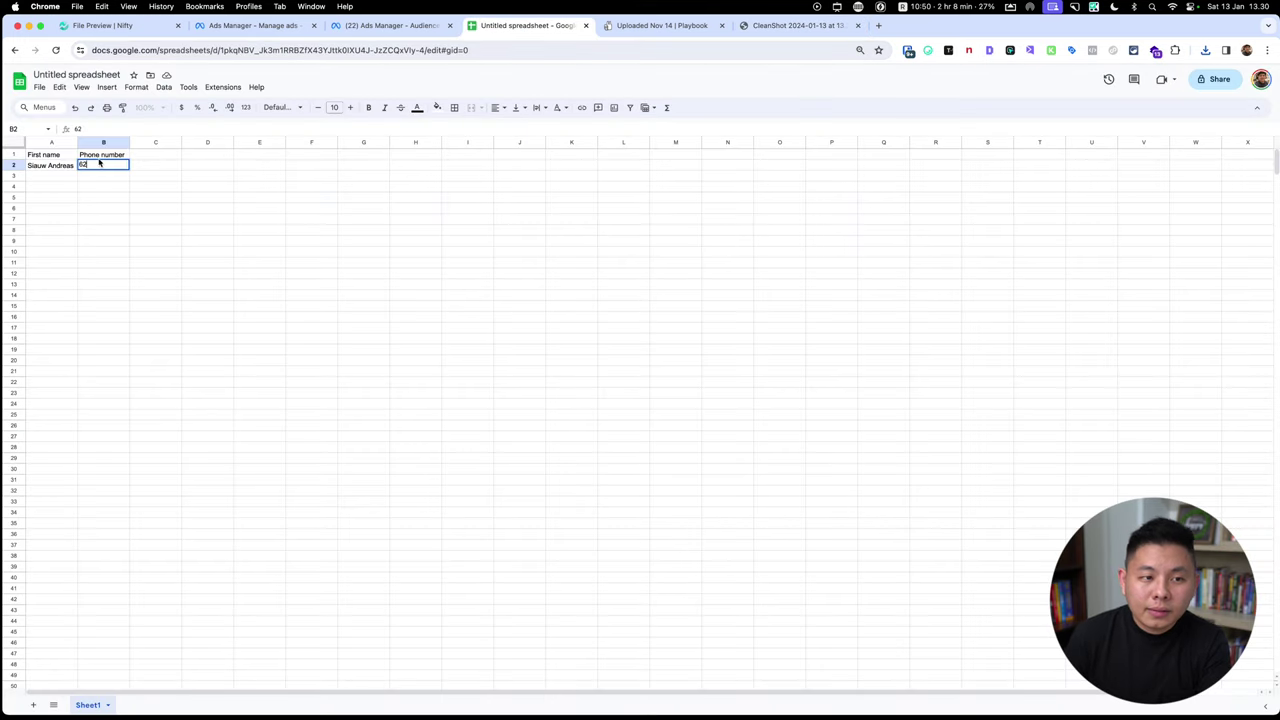
# Shorten the B1 header to Phone and enter the lead's phone number in B2.
pyautogui.press('Up')
pyautogui.press('Return')
pyautogui.press('BackSpace')
pyautogui.press('BackSpace')
pyautogui.press('BackSpace')
pyautogui.press('BackSpace')
pyautogui.press('BackSpace')
pyautogui.press('BackSpace')
pyautogui.press('BackSpace')
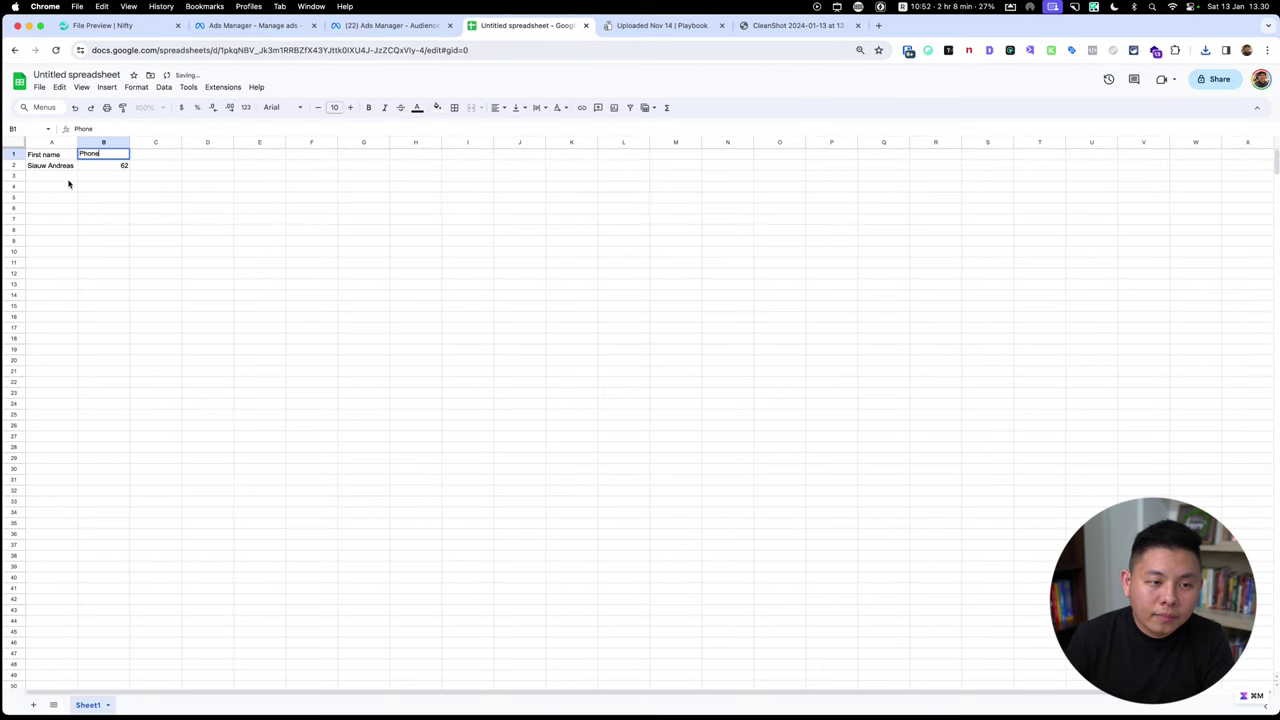
pyautogui.press('Return')
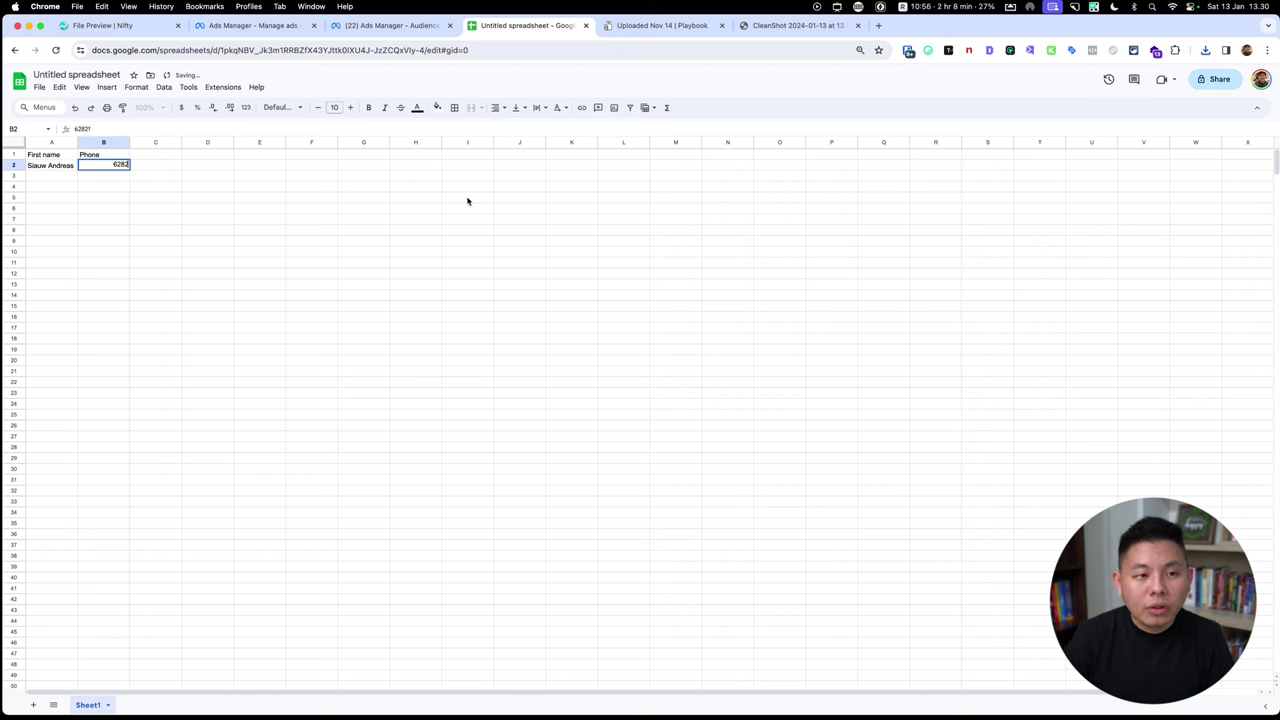
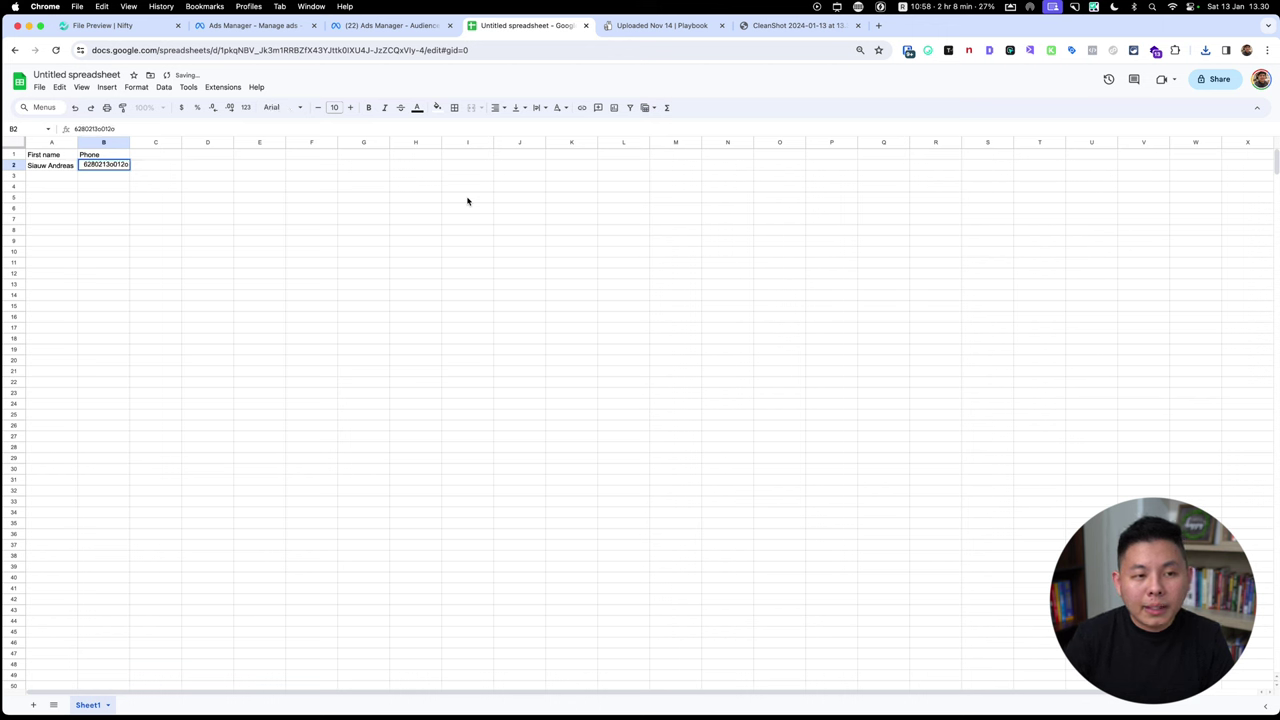
pyautogui.write('99')
pyautogui.press('Tab')
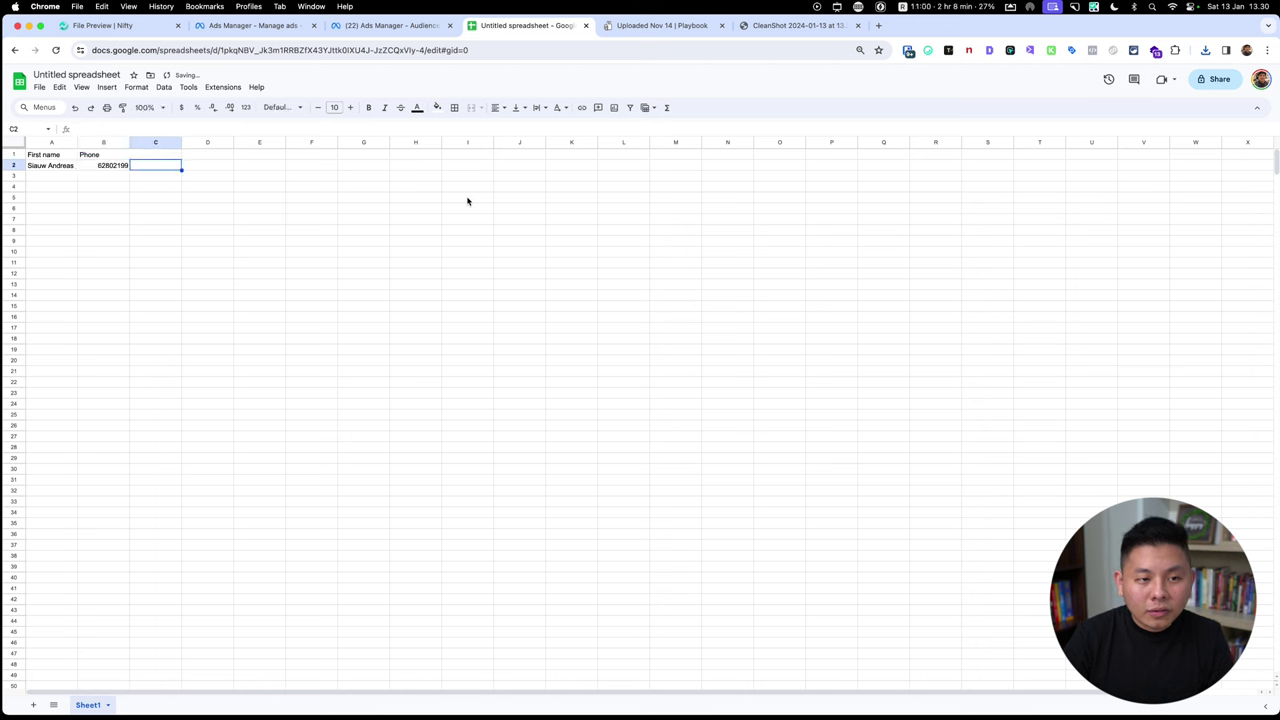
# Download the sheet as a Comma Separated Values (.csv) file.
pyautogui.click(63, 178)
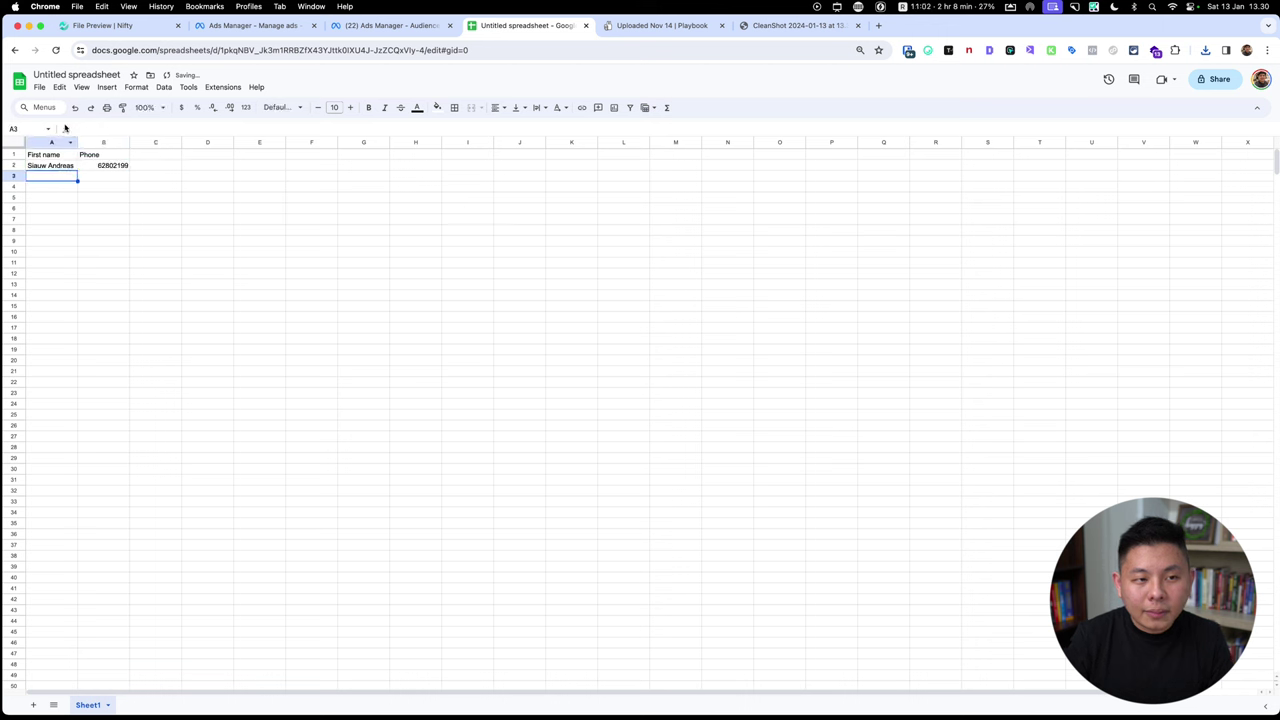
pyautogui.click(39, 87)
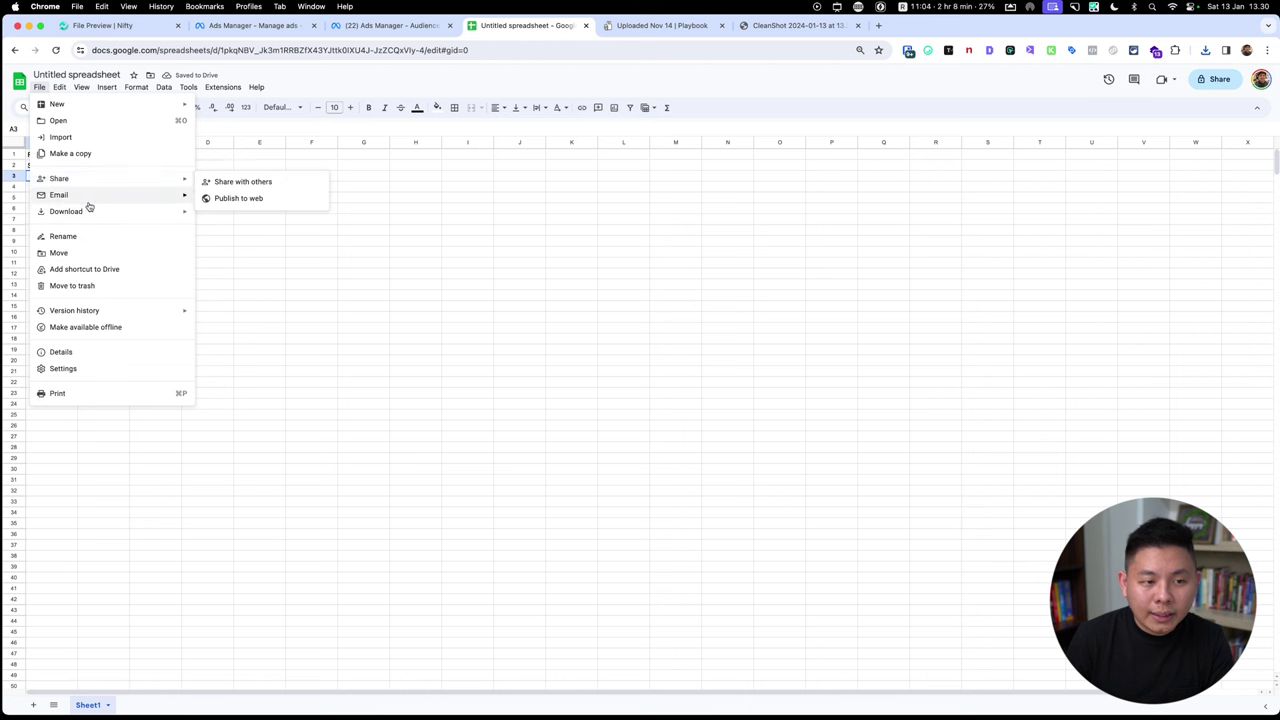
pyautogui.moveTo(92, 212)
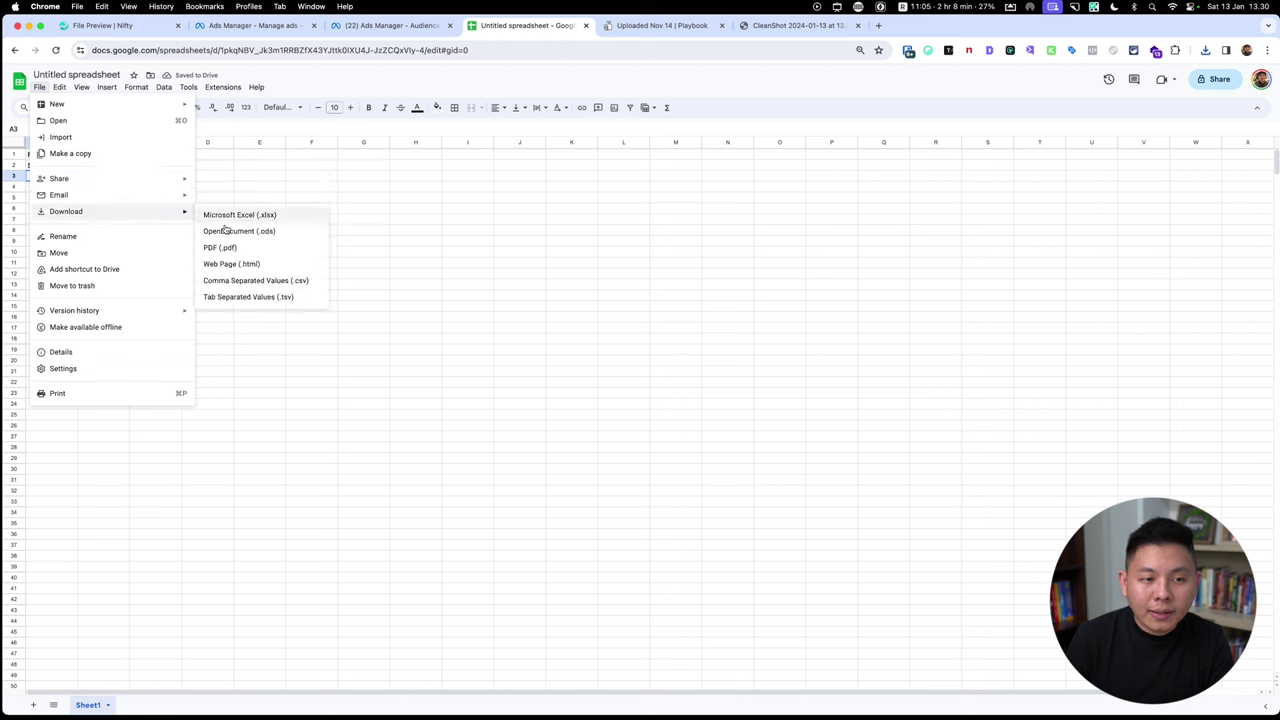
pyautogui.click(256, 281)
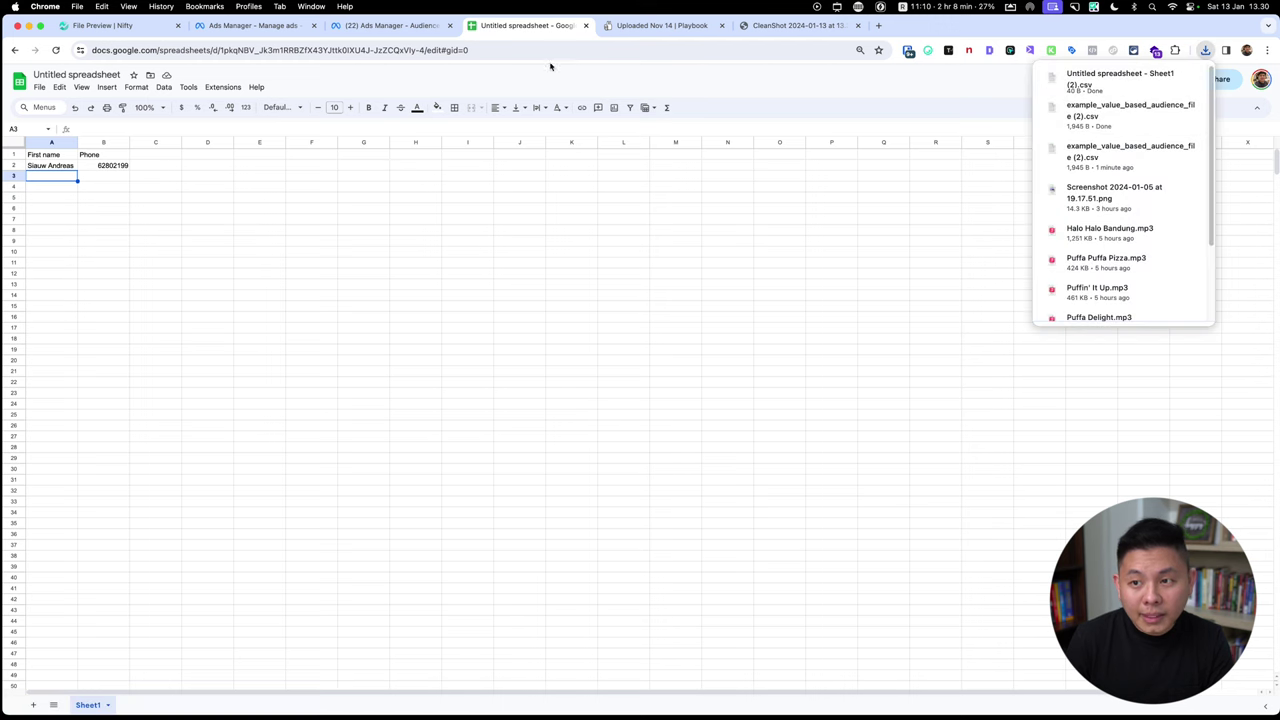
pyautogui.click(397, 34)
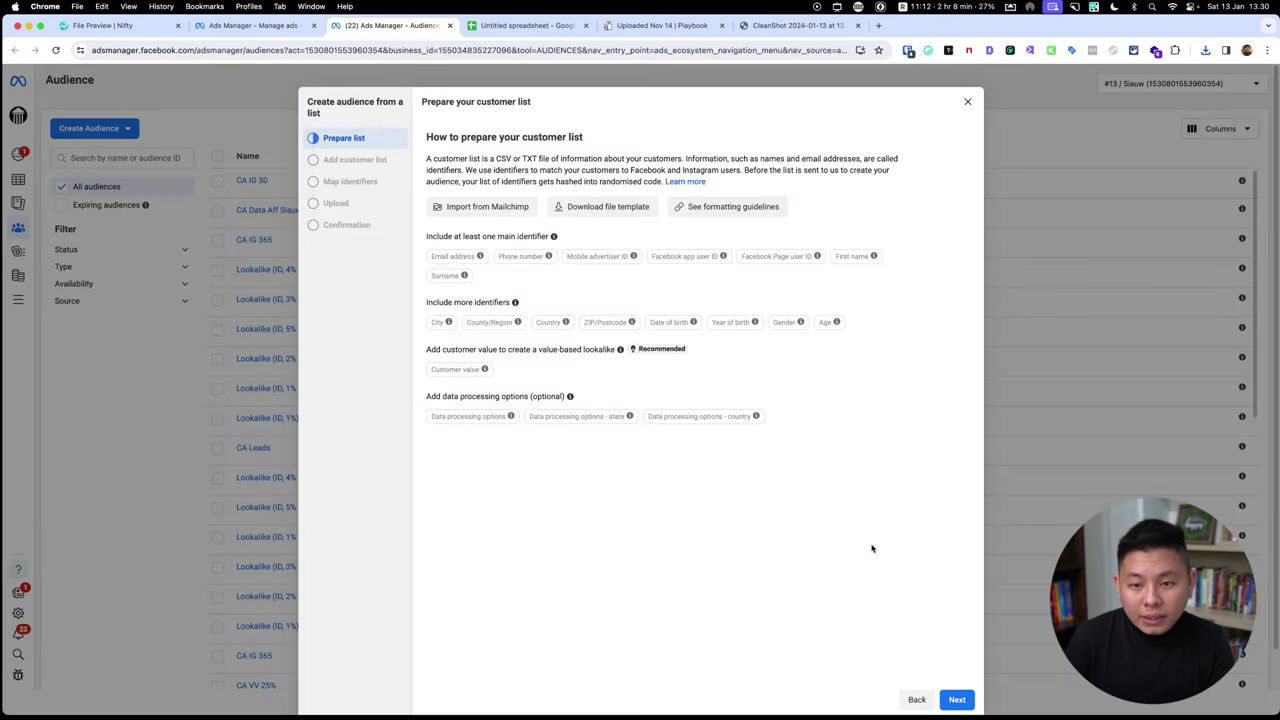
# Upload 'Untitled spreadsheet - Sheet1 (2).csv' from Downloads as the customer list.
pyautogui.click(957, 699)
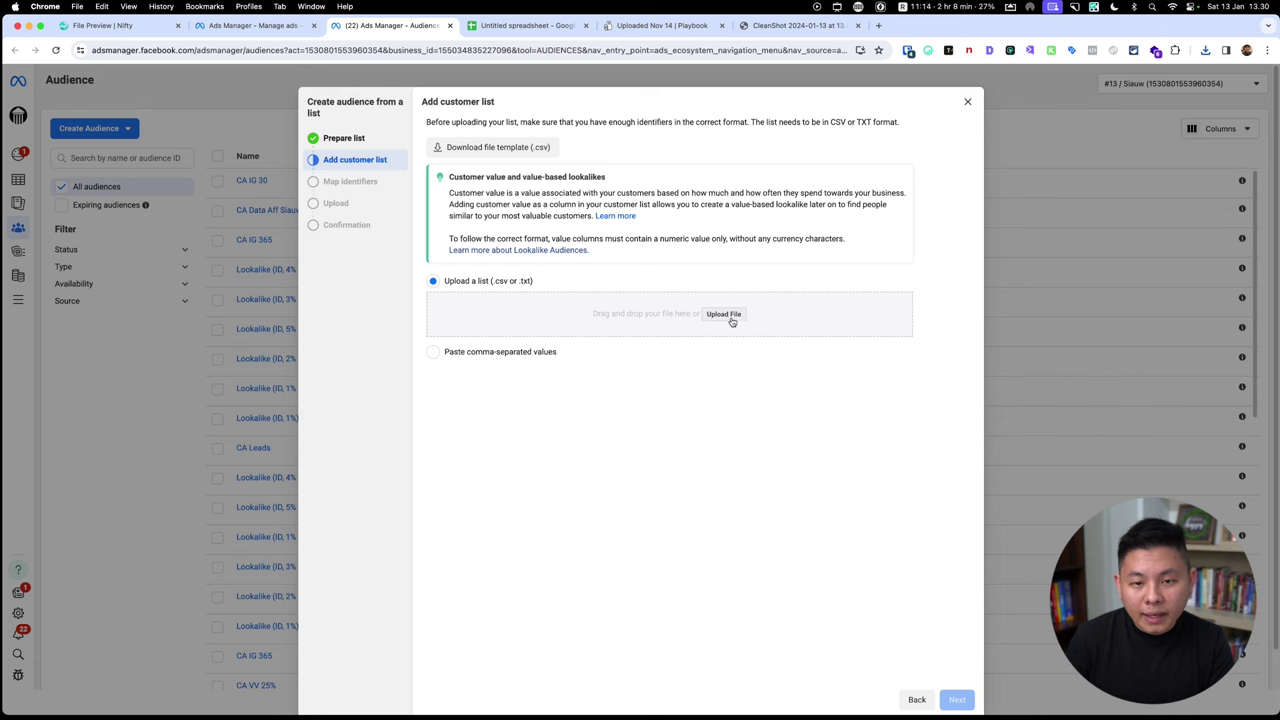
pyautogui.click(1205, 49)
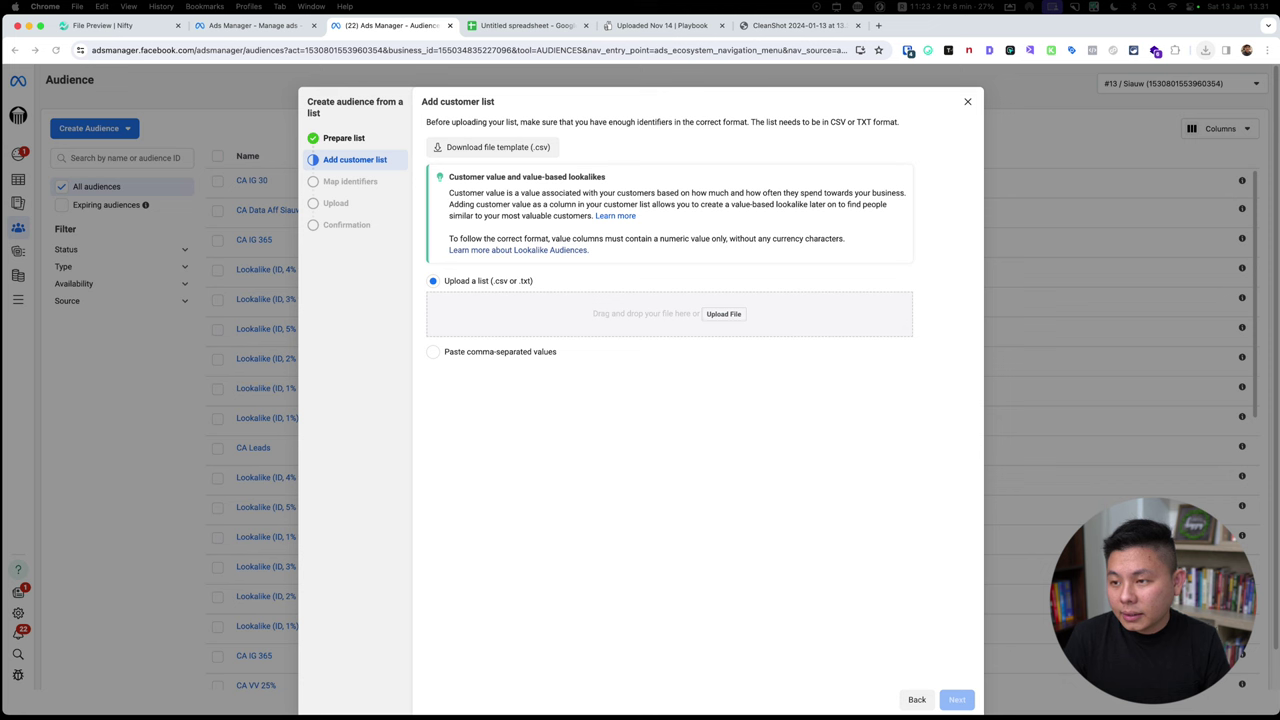
pyautogui.click(724, 314)
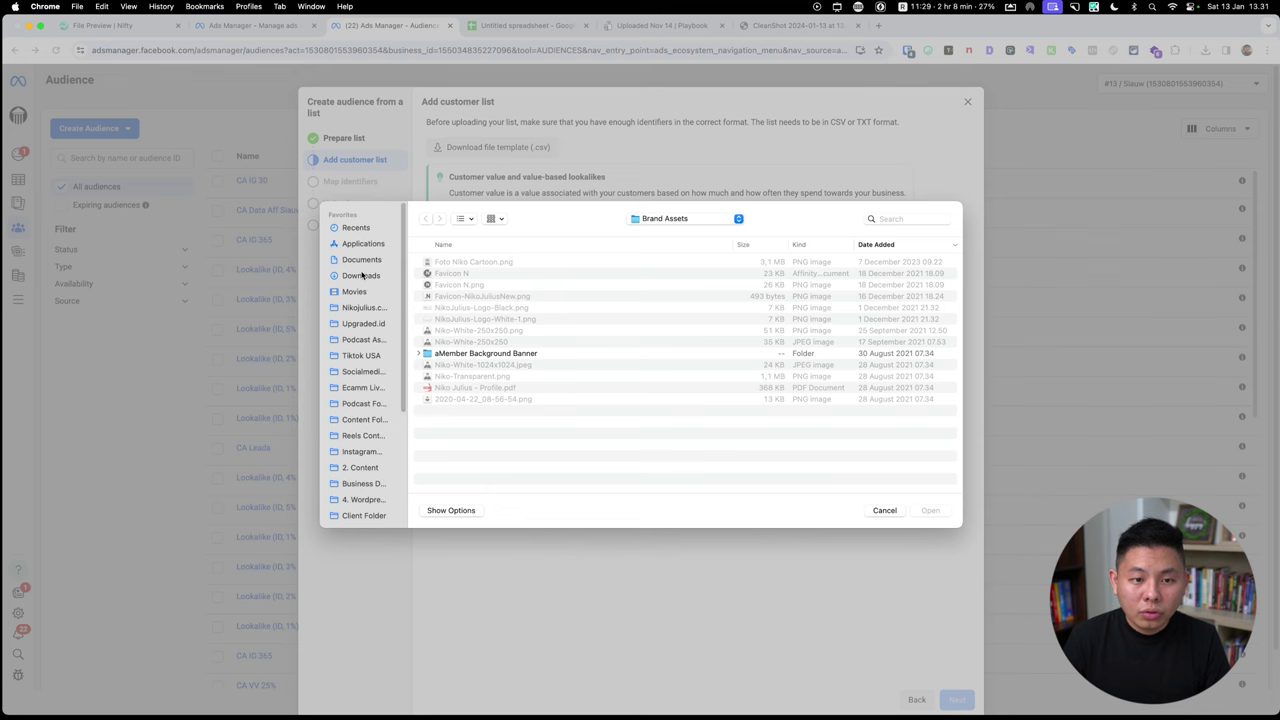
pyautogui.click(361, 275)
pyautogui.doubleClick(484, 262)
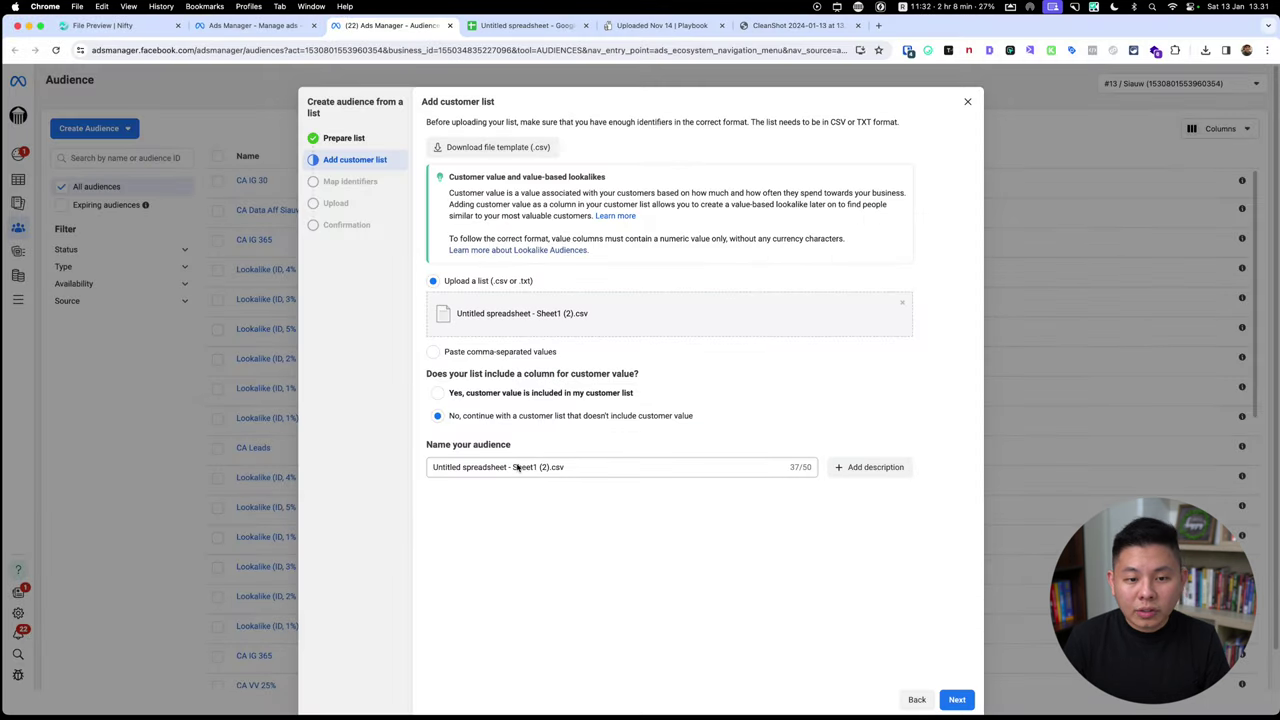
pyautogui.tripleClick(516, 466)
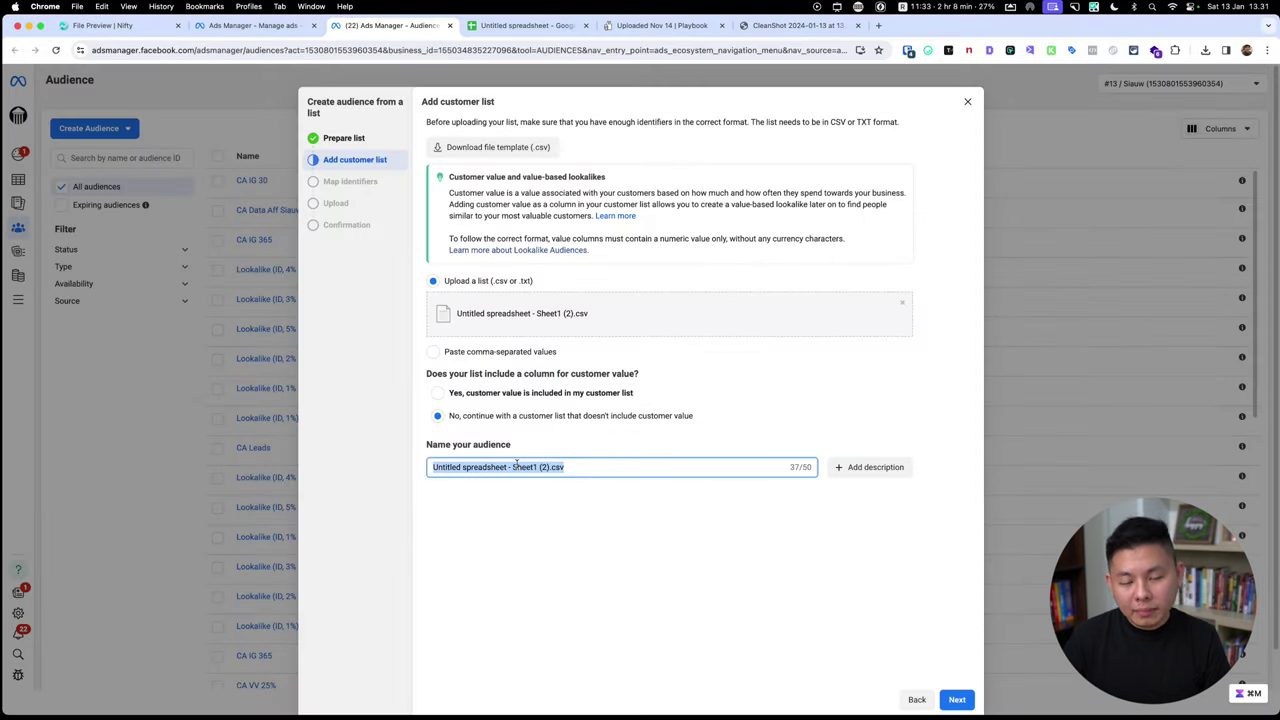
# Name the audience 'CA Database Januari', confirm the Phone column mapping, and close the dialog.
pyautogui.write('CA')
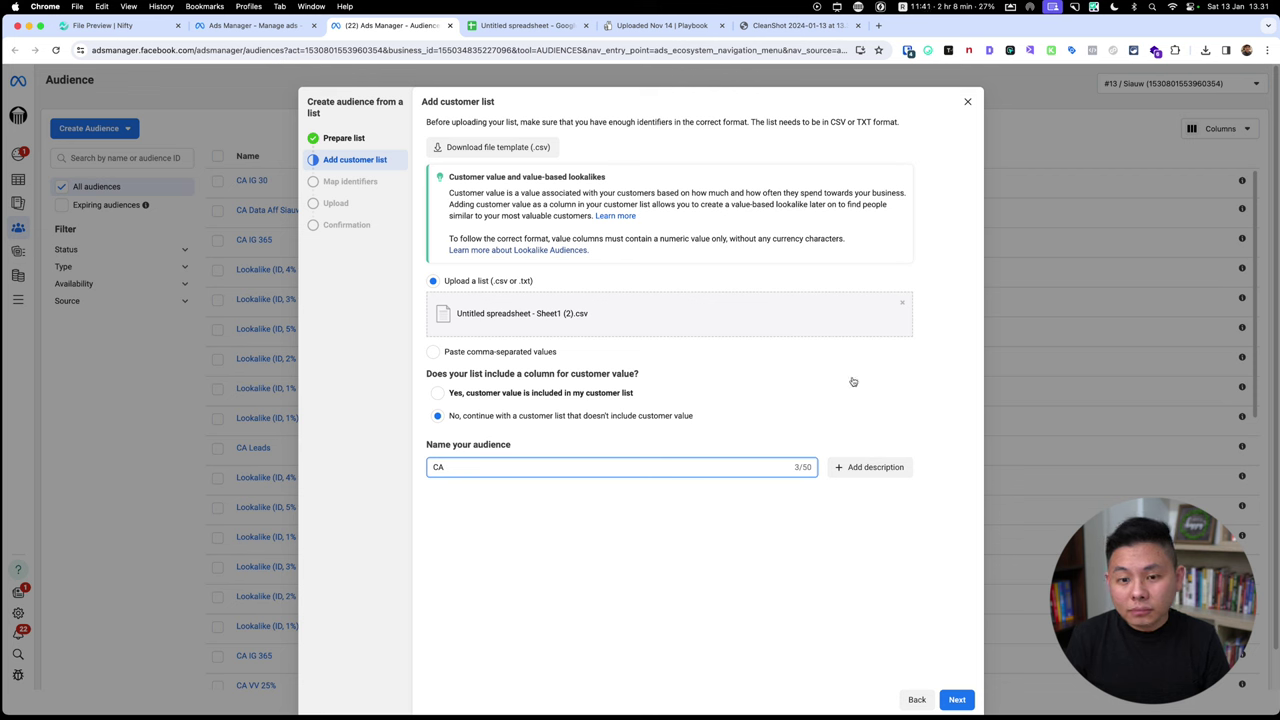
pyautogui.press('super+a')
pyautogui.click(567, 467)
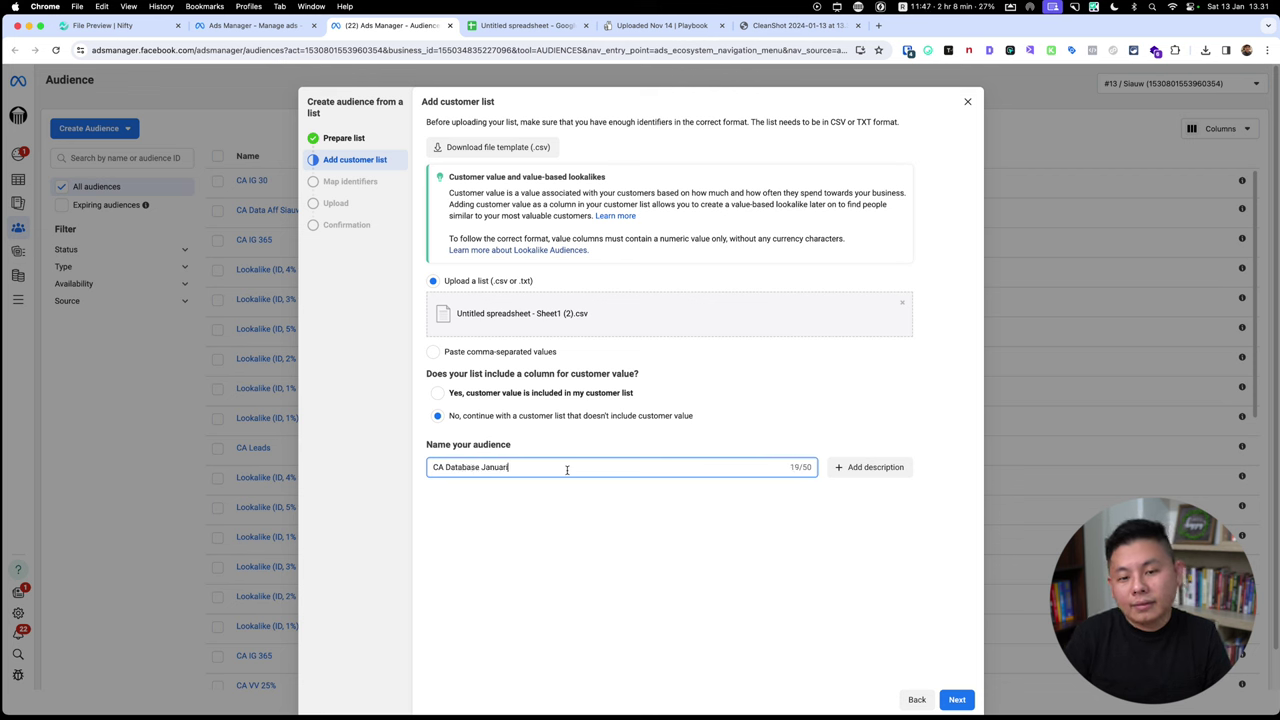
pyautogui.click(957, 699)
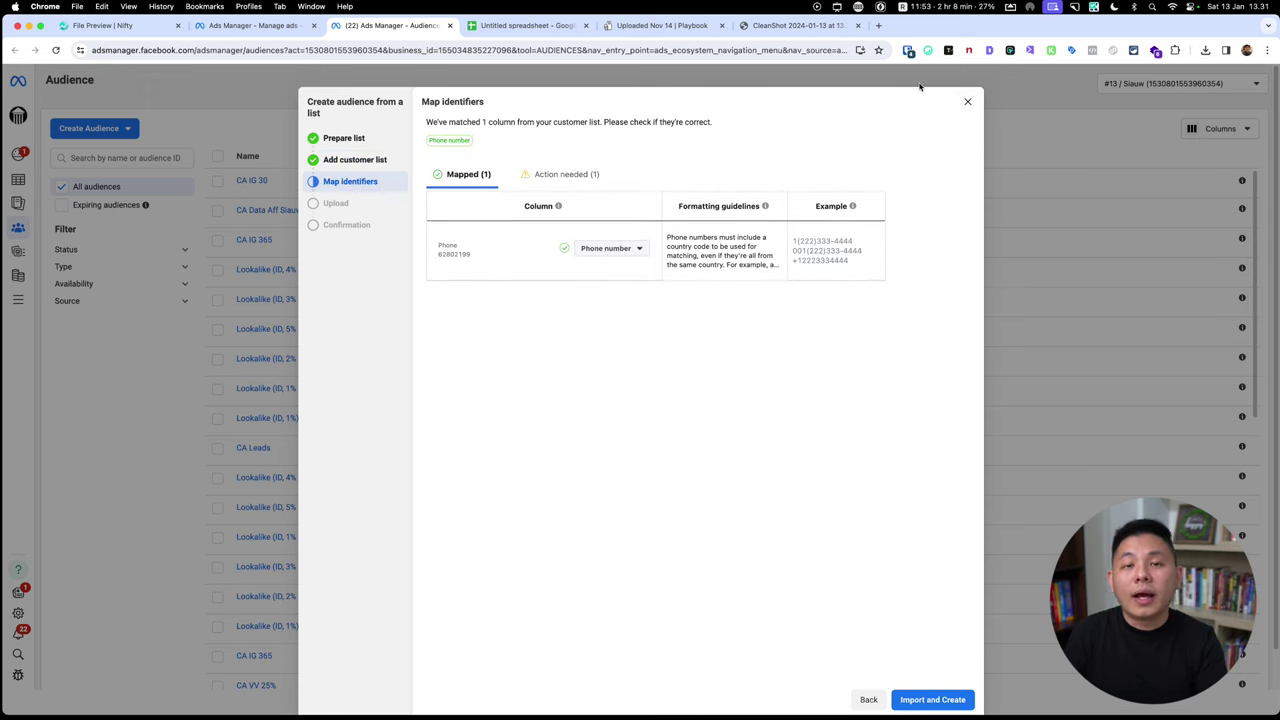
pyautogui.click(967, 103)
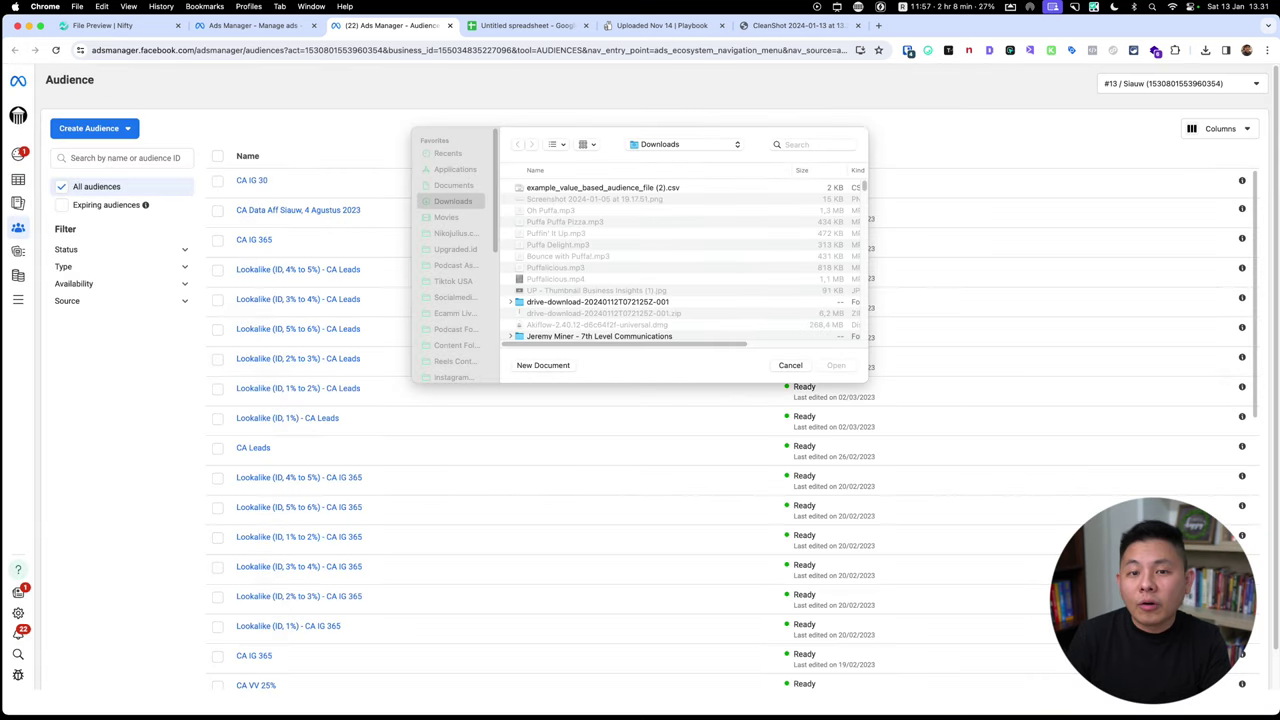
pyautogui.click(779, 366)
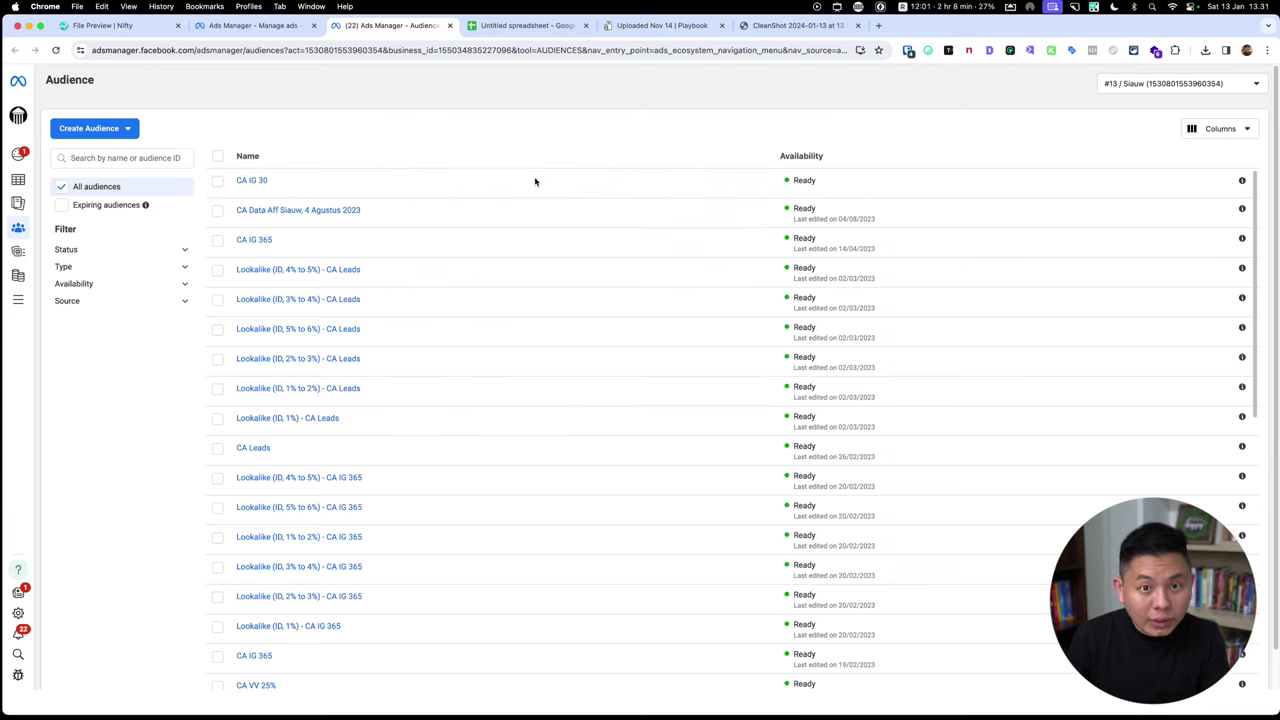
# Create a new campaign with the Sales objective using the Manual sales campaign setup.
pyautogui.click(288, 28)
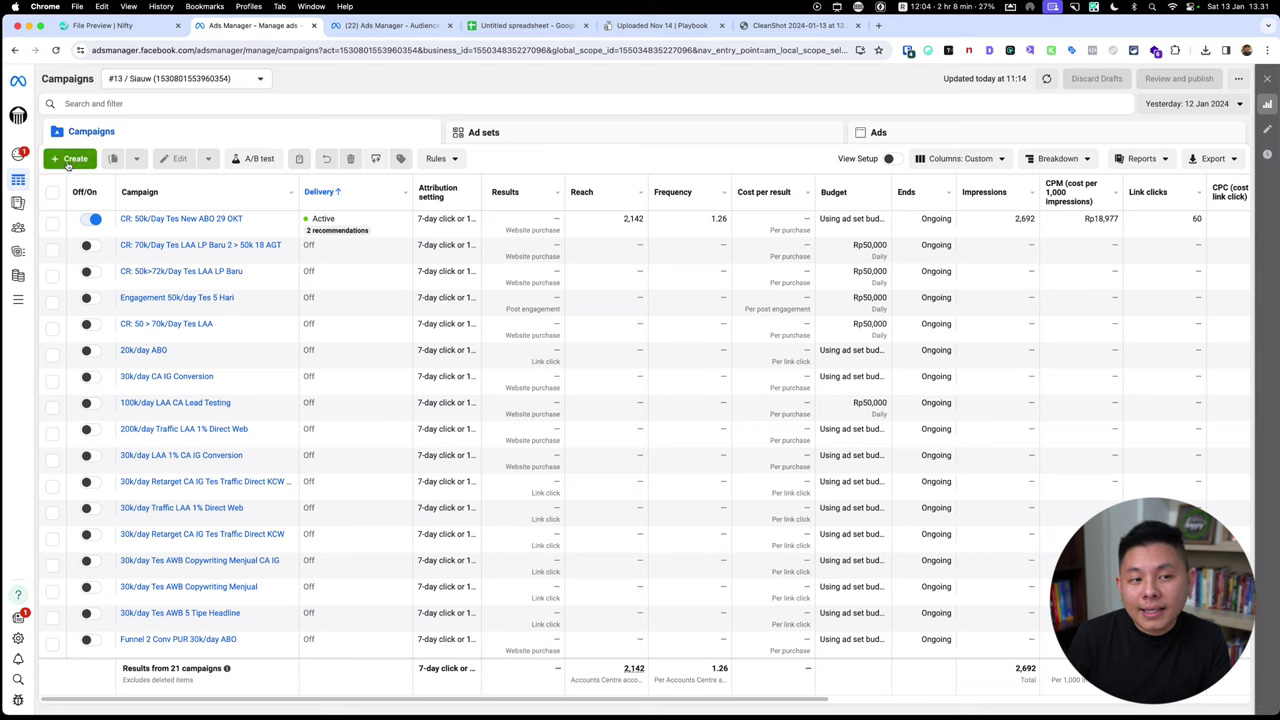
pyautogui.click(68, 163)
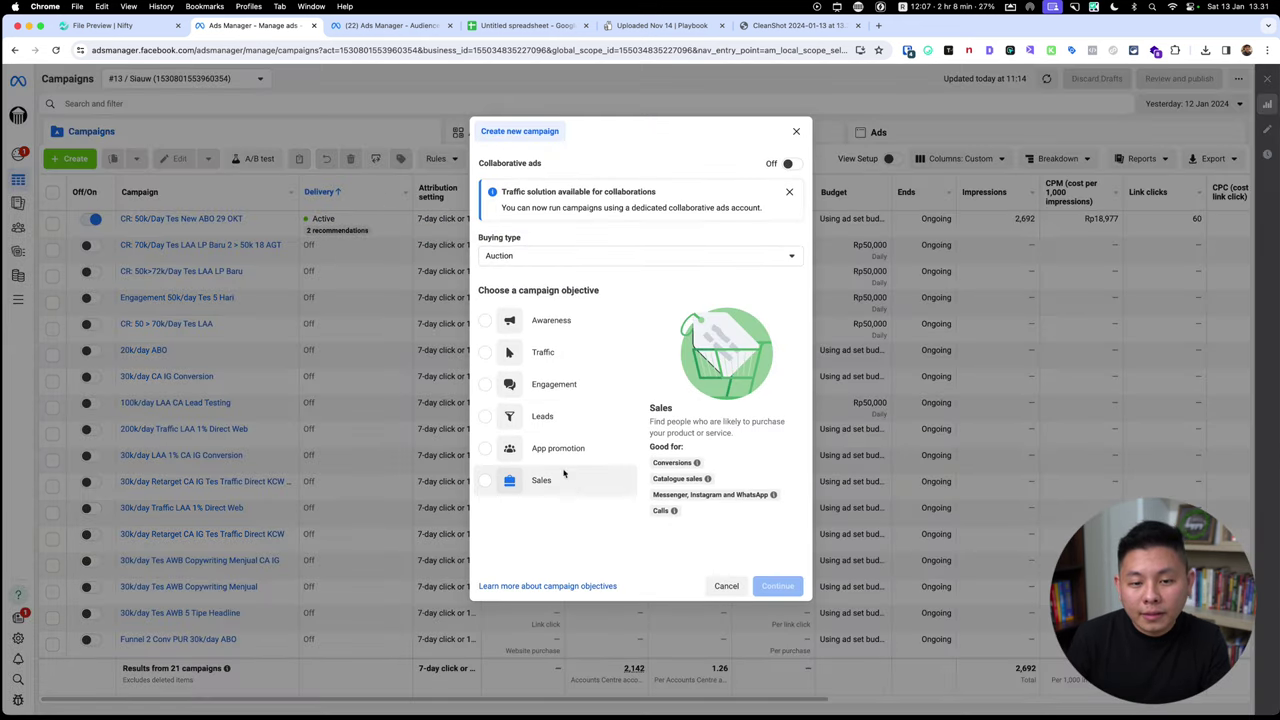
pyautogui.moveTo(572, 478)
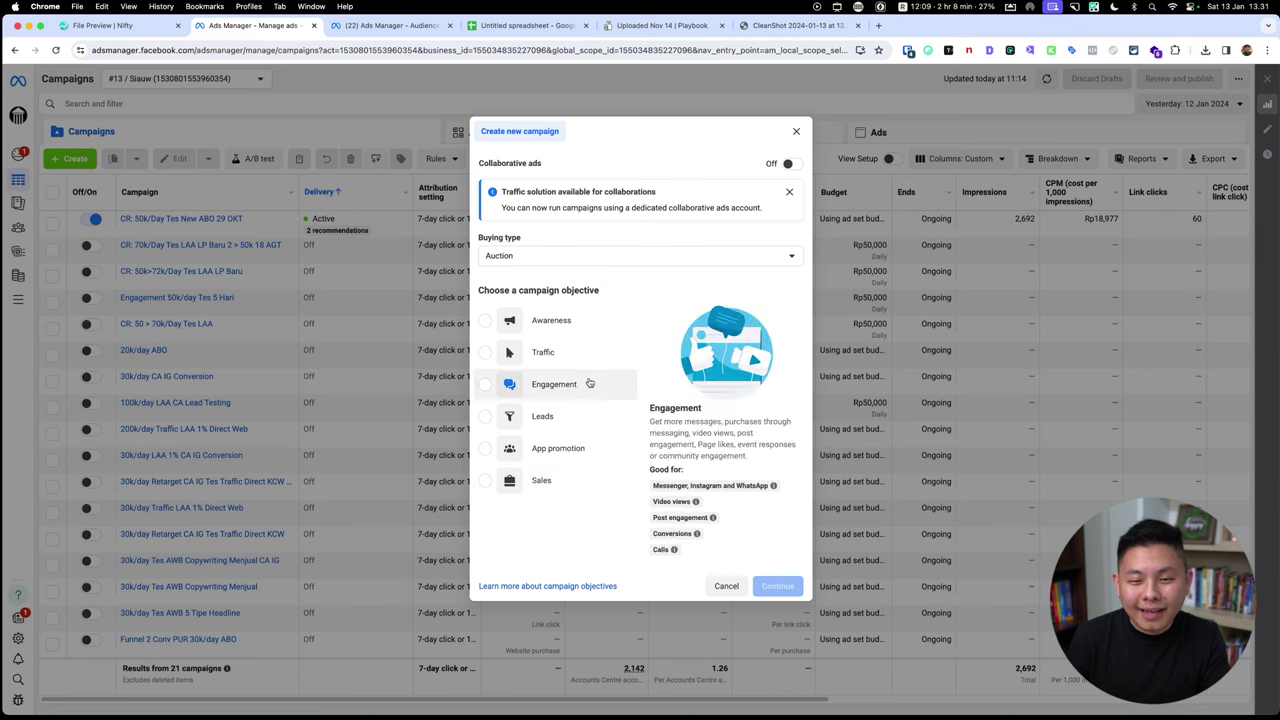
pyautogui.click(566, 479)
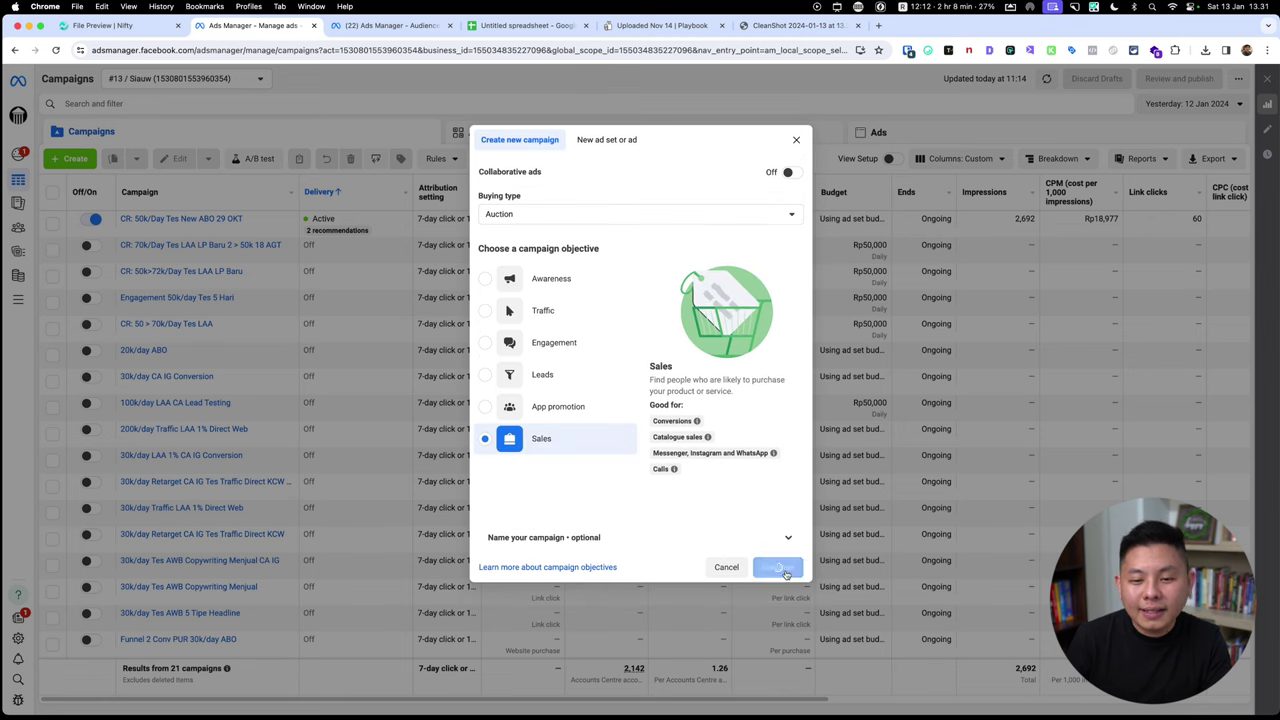
pyautogui.click(777, 567)
pyautogui.click(738, 418)
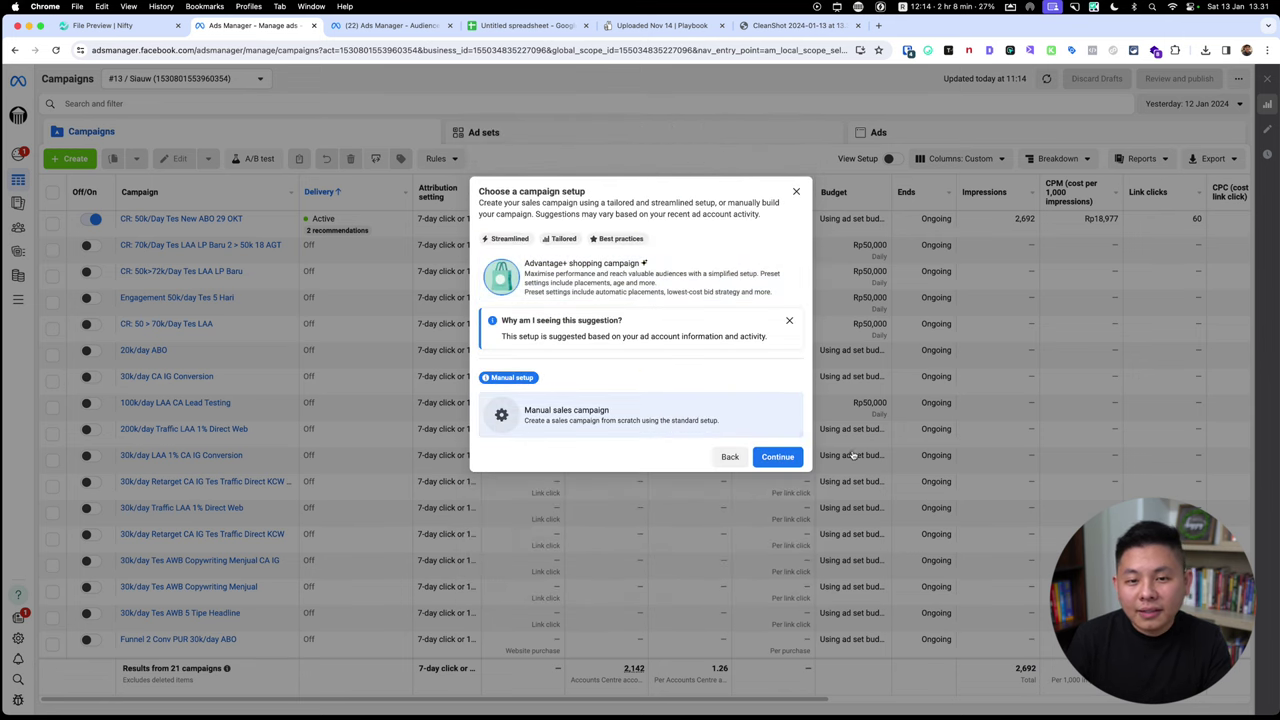
pyautogui.click(784, 467)
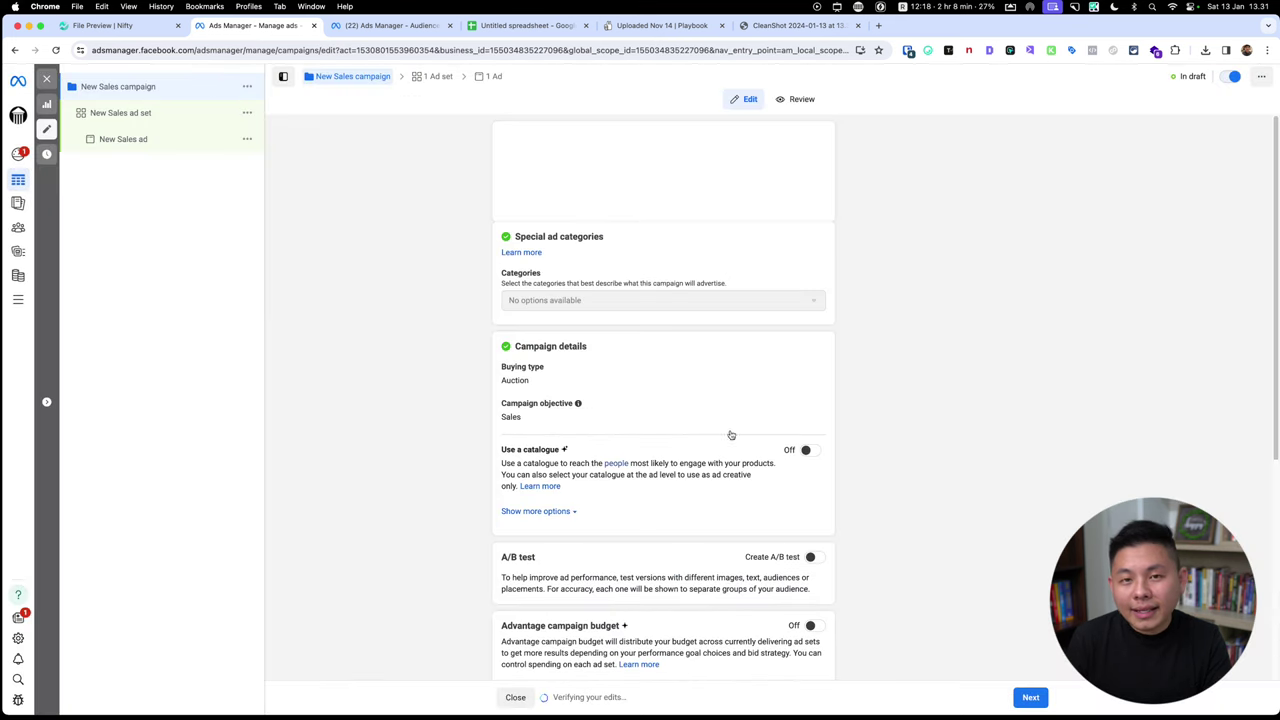
# In the New Sales ad set, switch to original audience options and add CA IG 30.
pyautogui.click(175, 122)
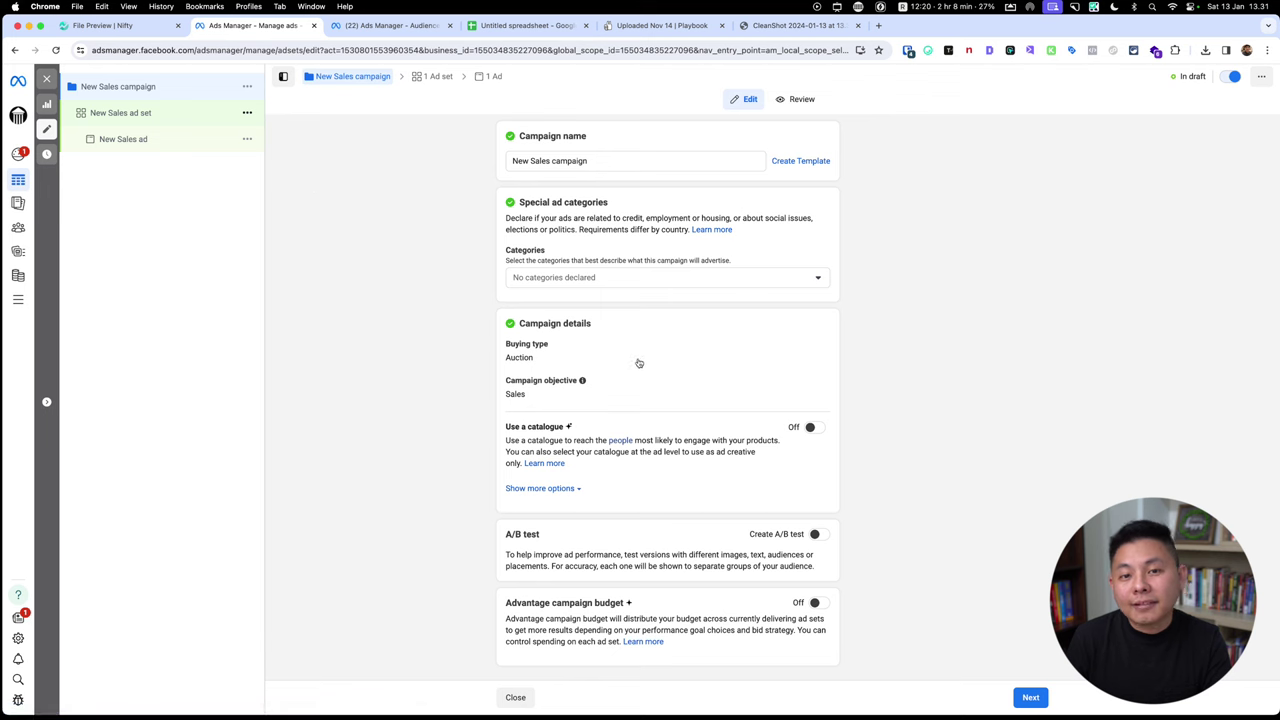
pyautogui.scroll(-8, 600, 345)
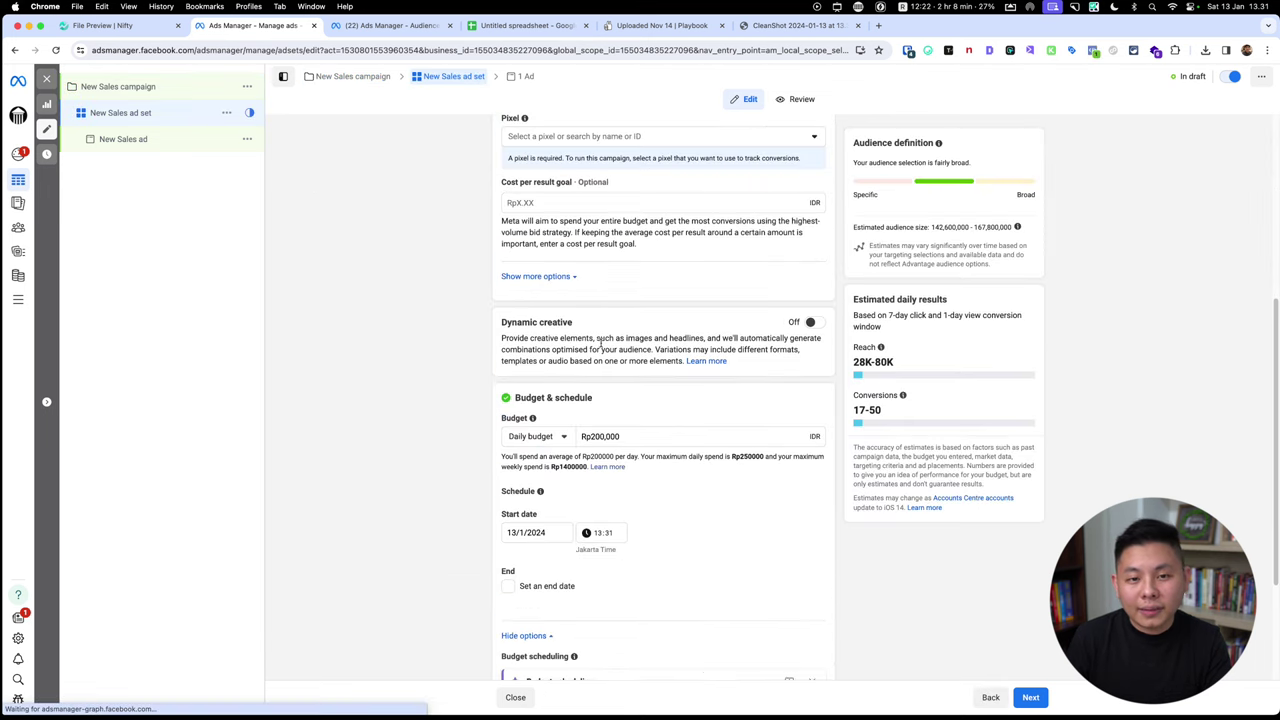
pyautogui.scroll(-5, 571, 320)
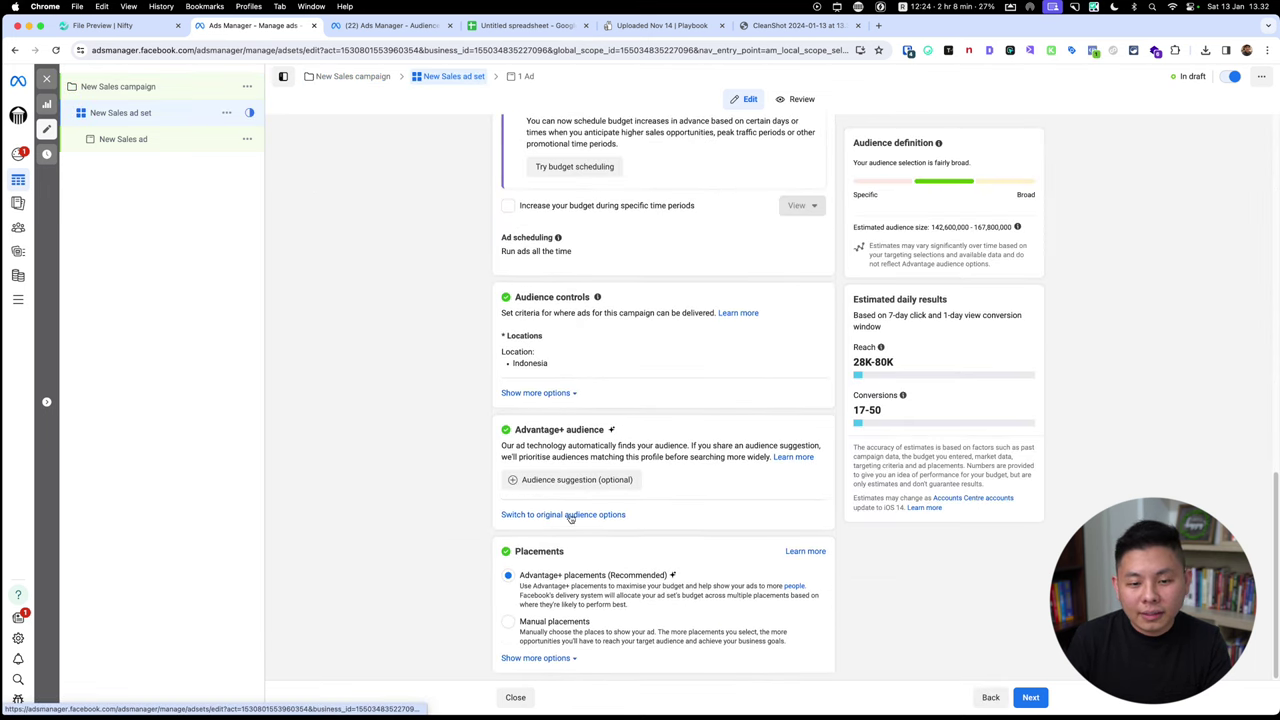
pyautogui.click(573, 515)
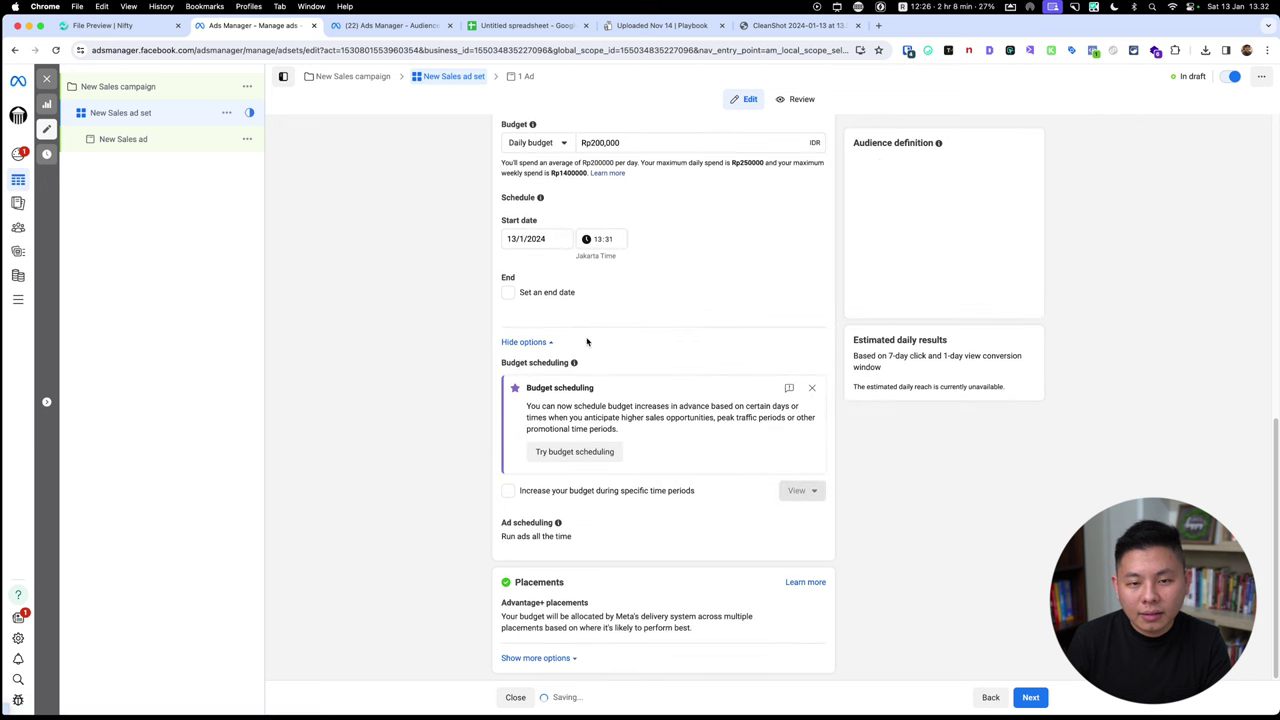
pyautogui.scroll(8, 650, 423)
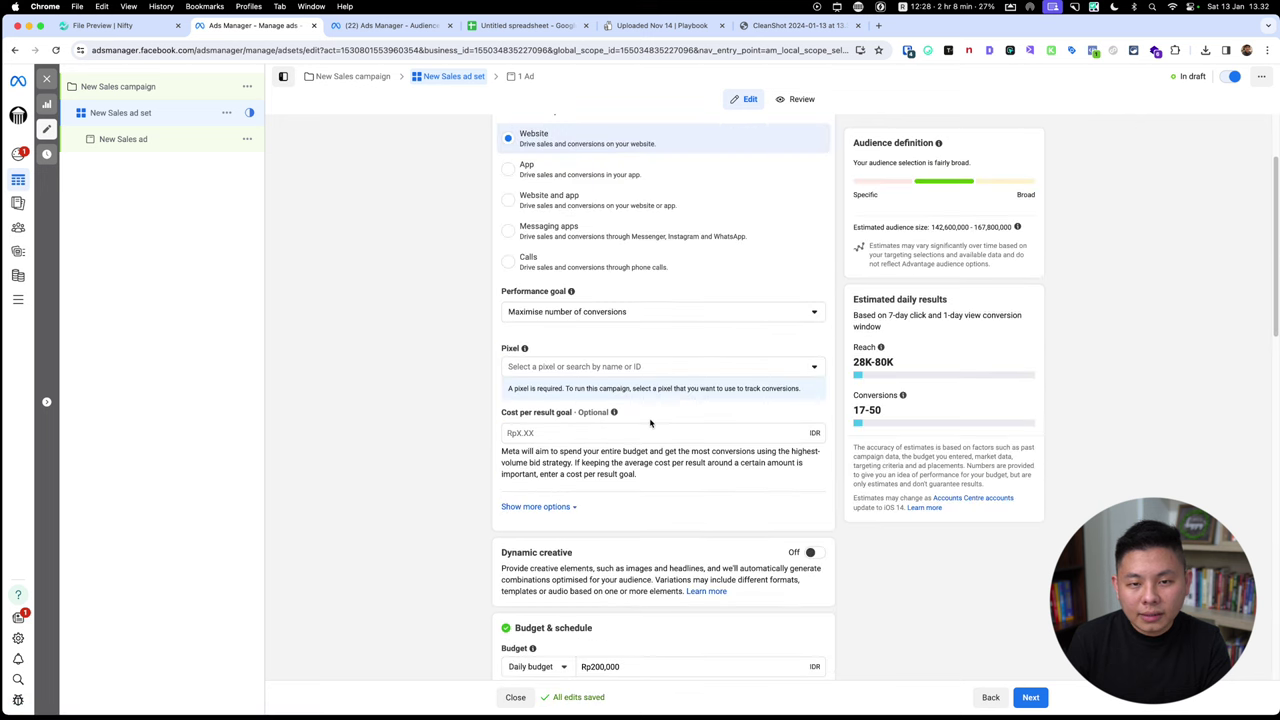
pyautogui.scroll(-15, 650, 423)
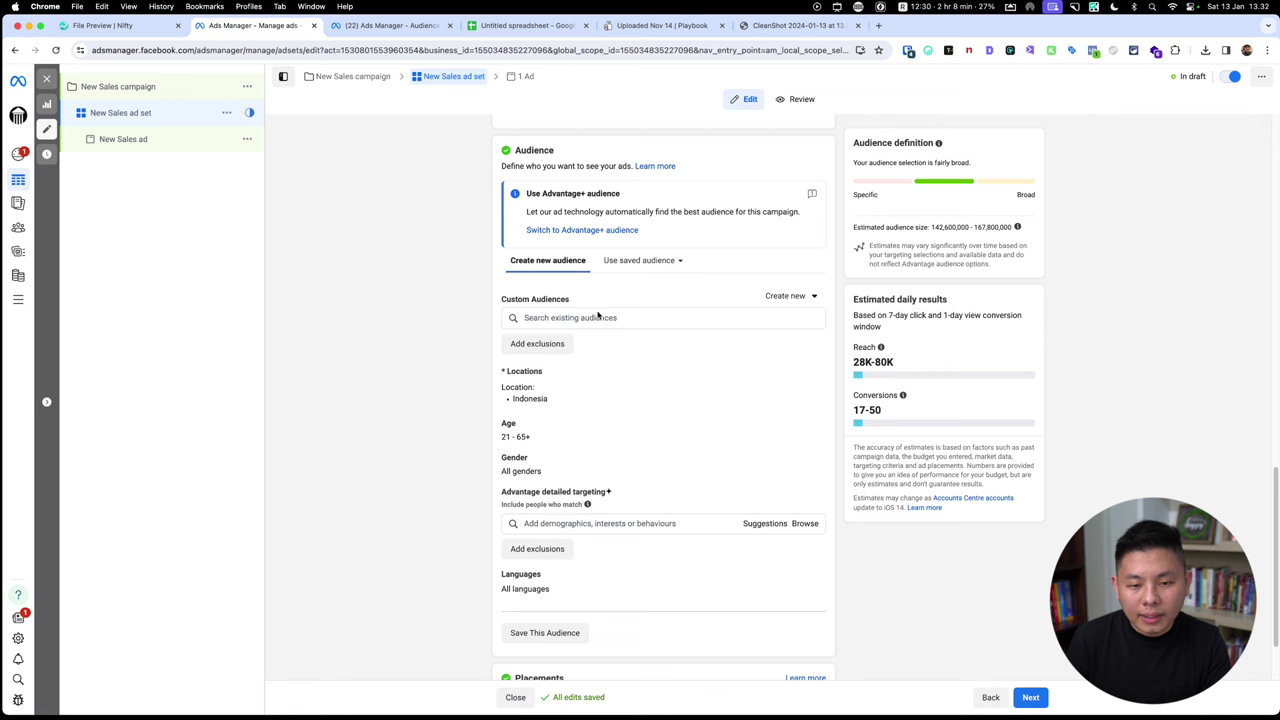
pyautogui.click(600, 316)
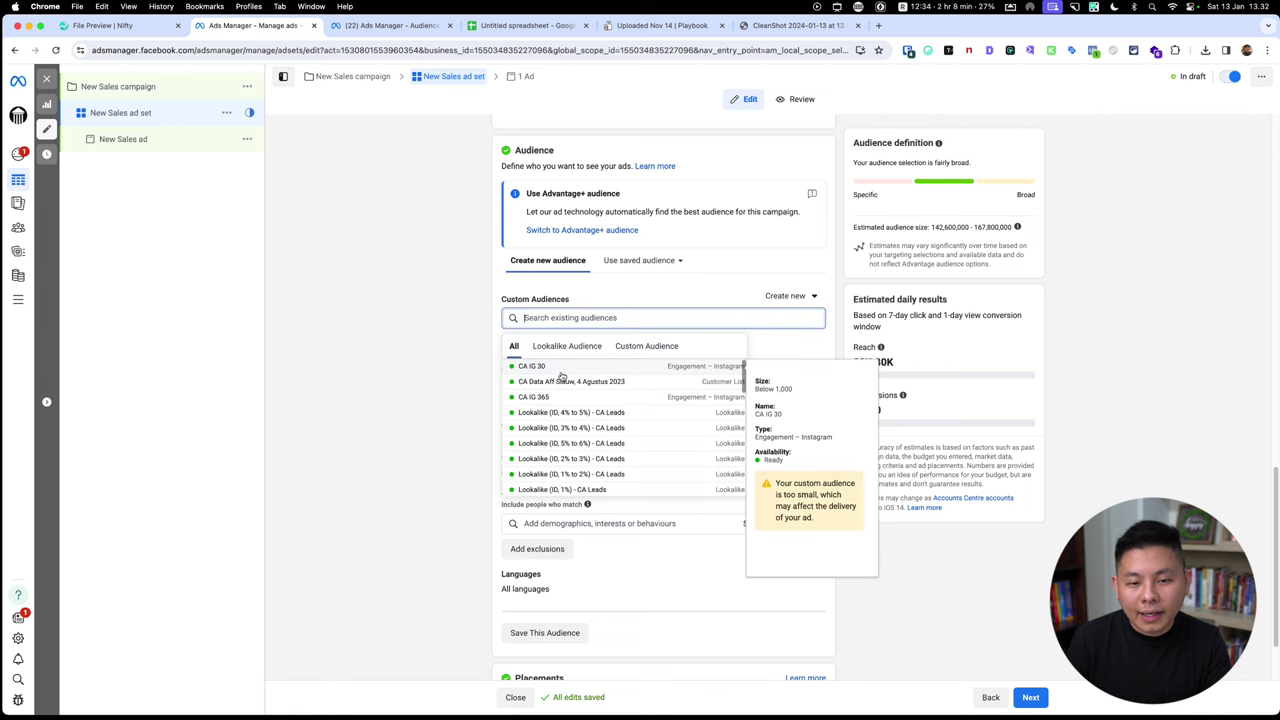
pyautogui.click(560, 368)
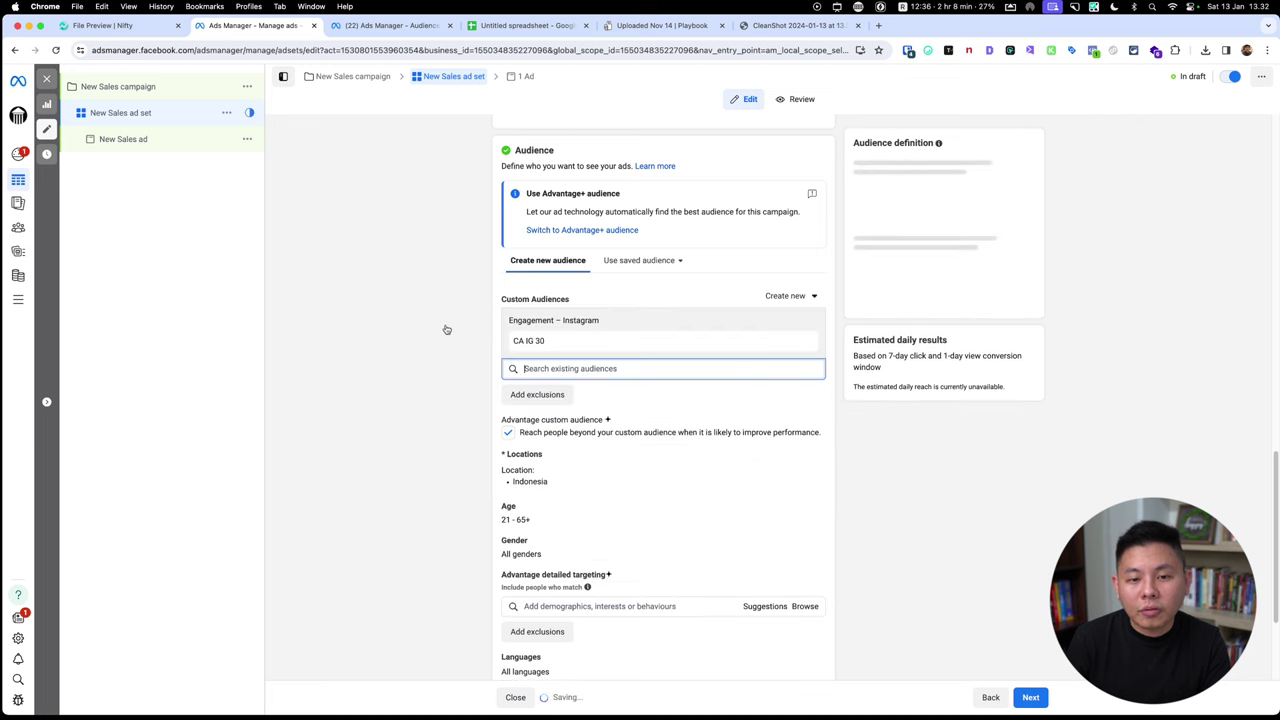